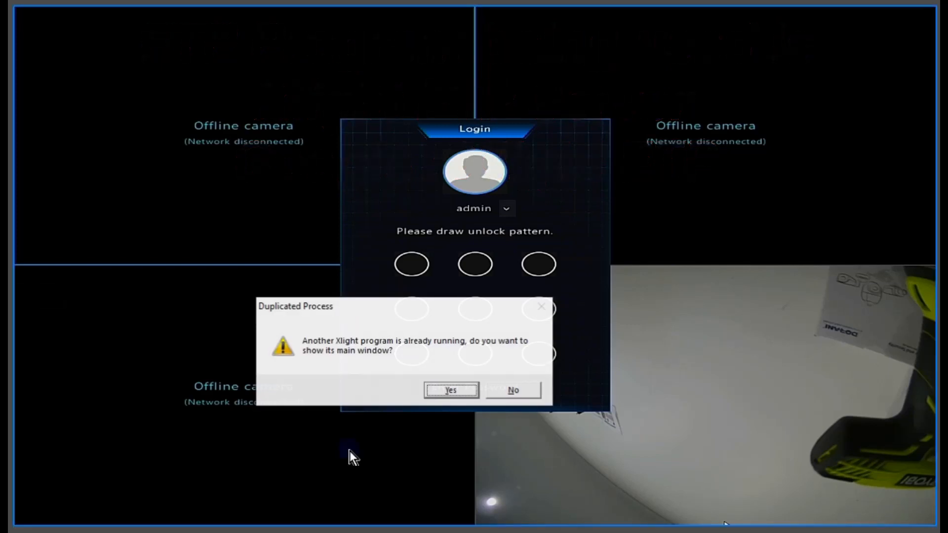
Step: Show the main window of the already running Xlight FTP Server and move it to the middle of the desktop
left_click(459, 391)
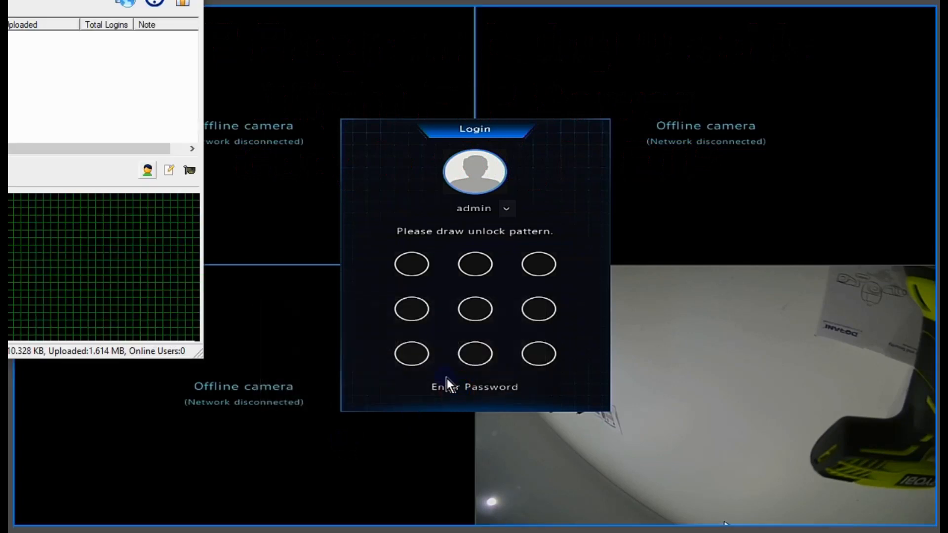
mouse_move(0, 0)
left_mouse_down()
mouse_move(499, 105)
mouse_move(482, 63)
left_mouse_up()
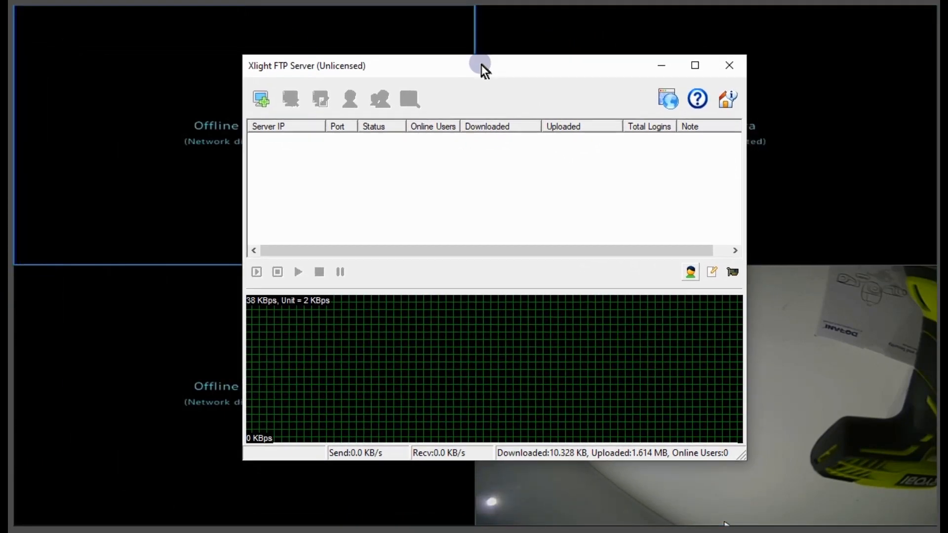
left_click(466, 154)
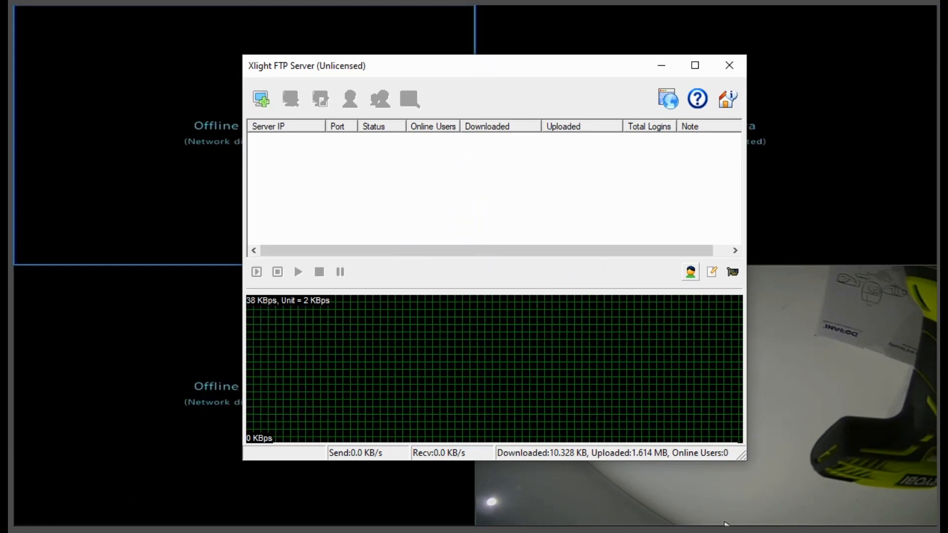
Step: Look up the computer's IPv4 address by running ipconfig in Command Prompt, and close the prompt
key("super+s")
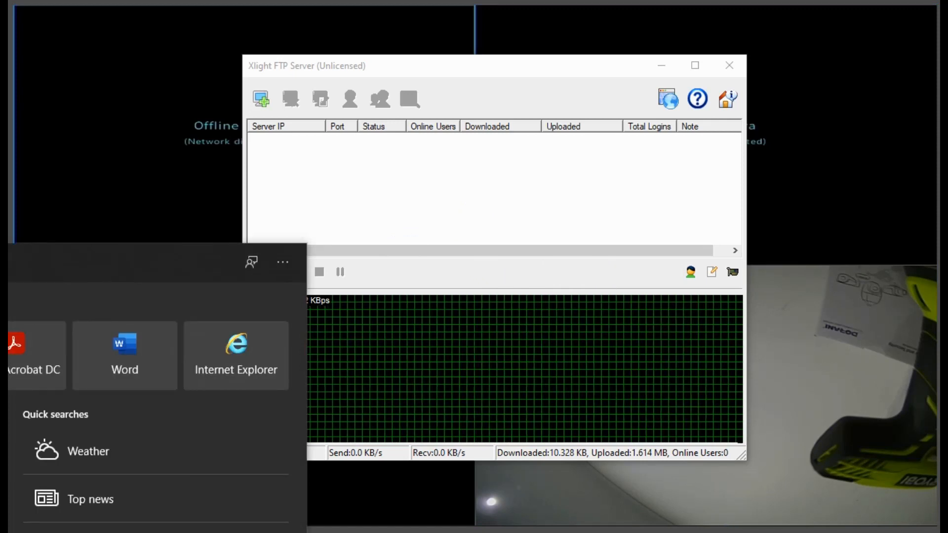
type("cmd")
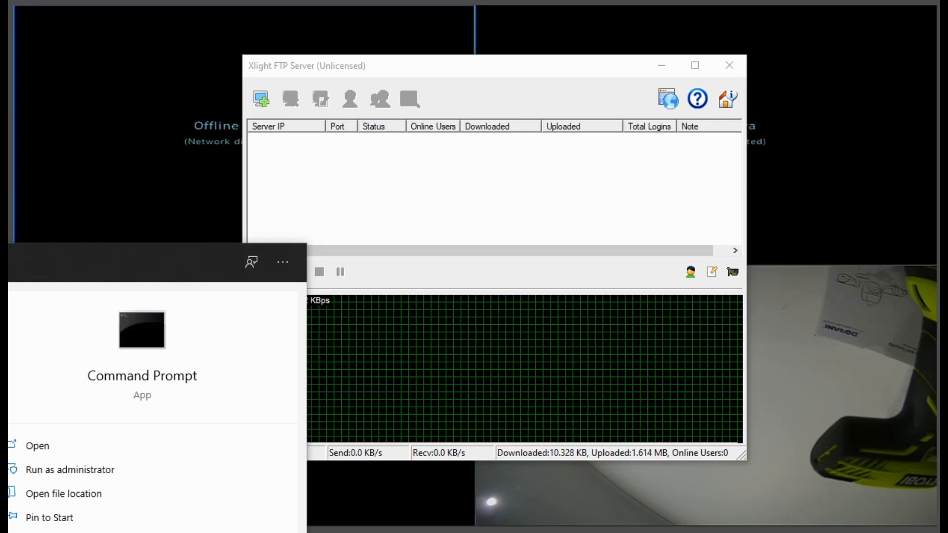
key("Return")
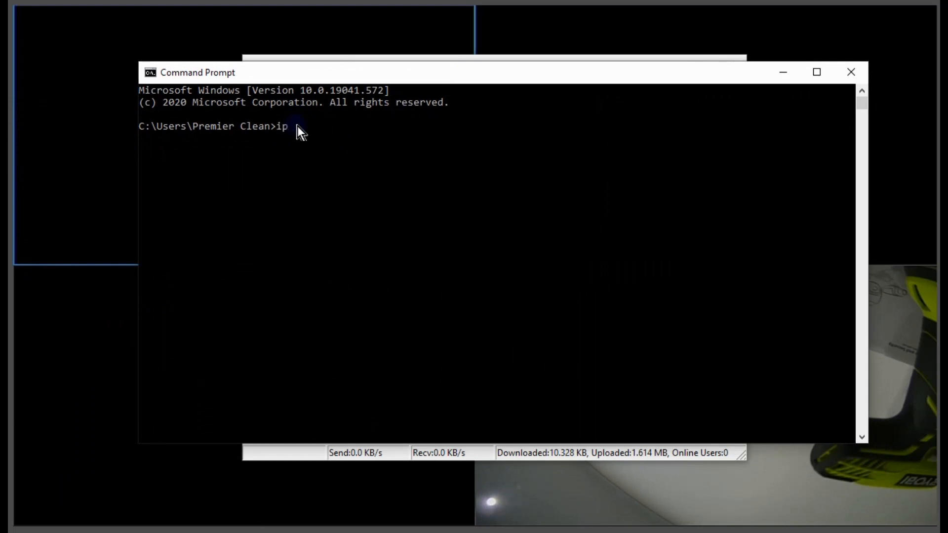
type("ipconfig")
key("Return")
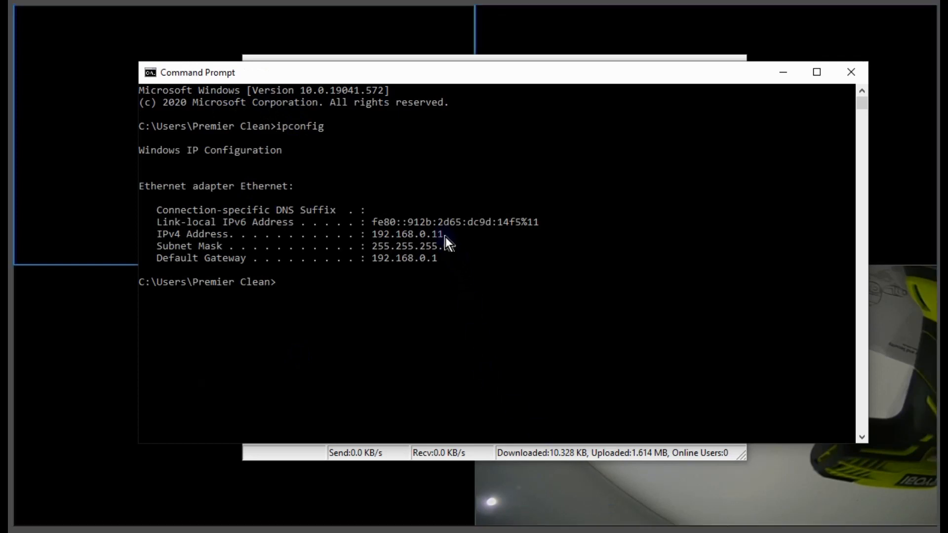
left_click_drag(446, 238, 374, 238)
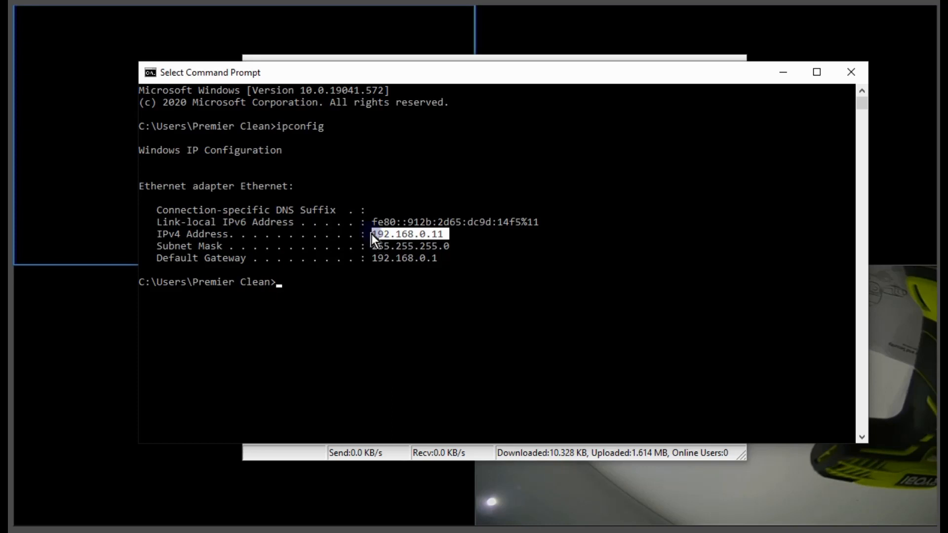
left_click(448, 233)
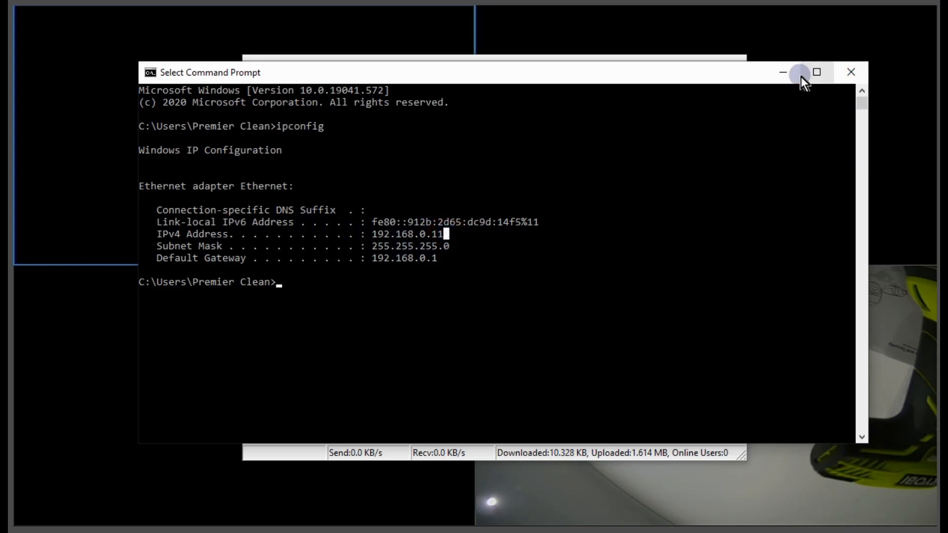
left_click(851, 71)
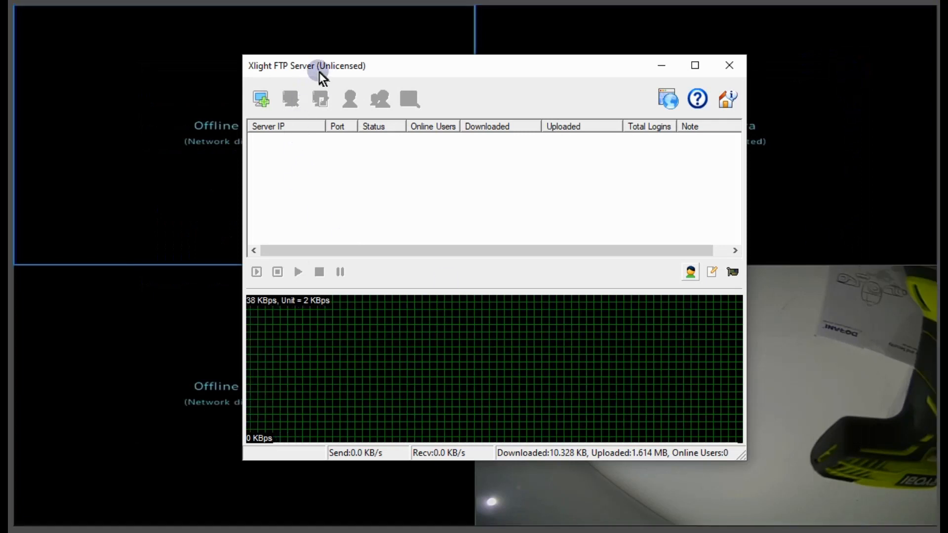
Step: Create a new virtual server on IP address 192.168.0.11 with port 21 and the FTP protocol
left_click(261, 98)
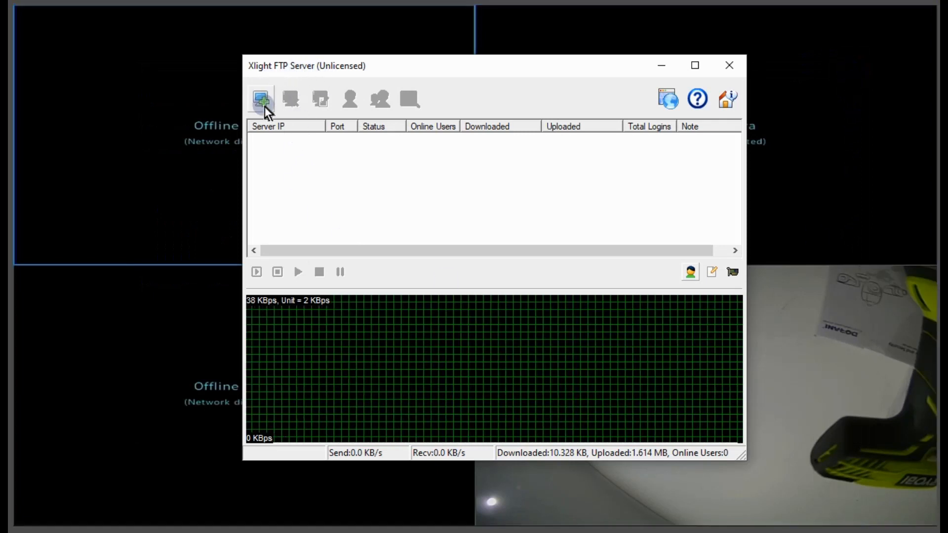
left_click(261, 97)
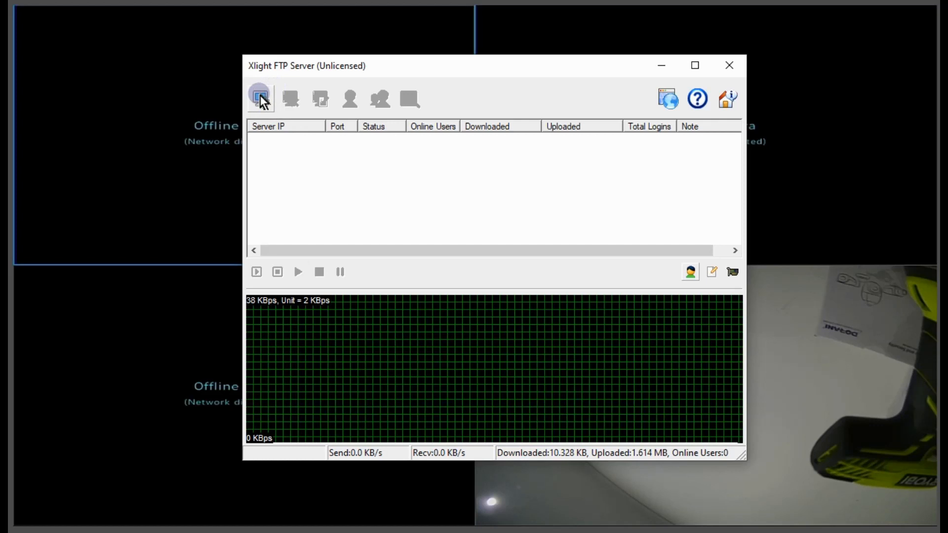
left_click(289, 212)
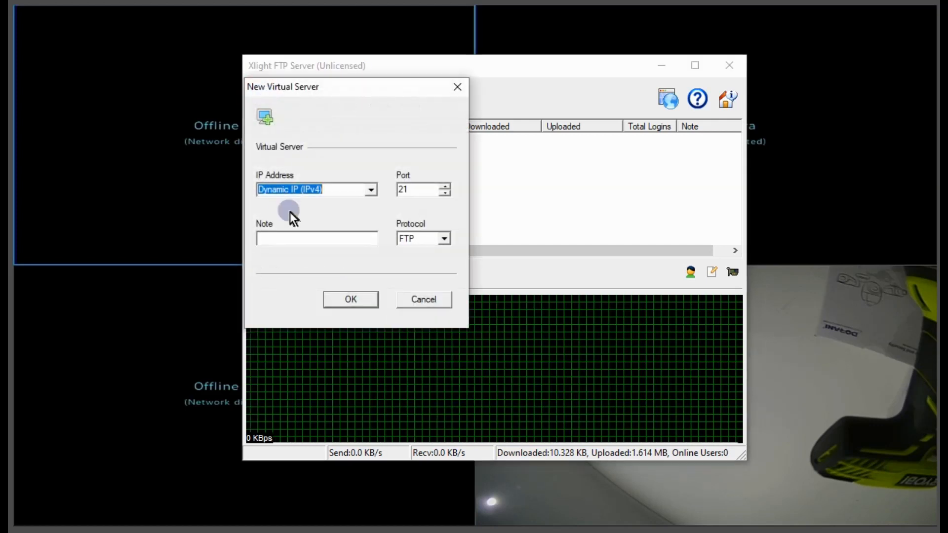
left_click(371, 190)
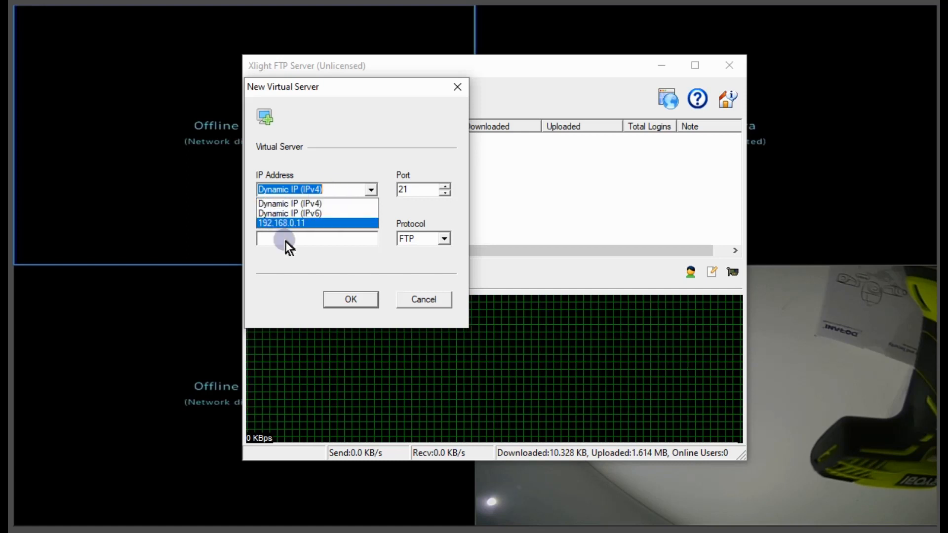
left_click(300, 224)
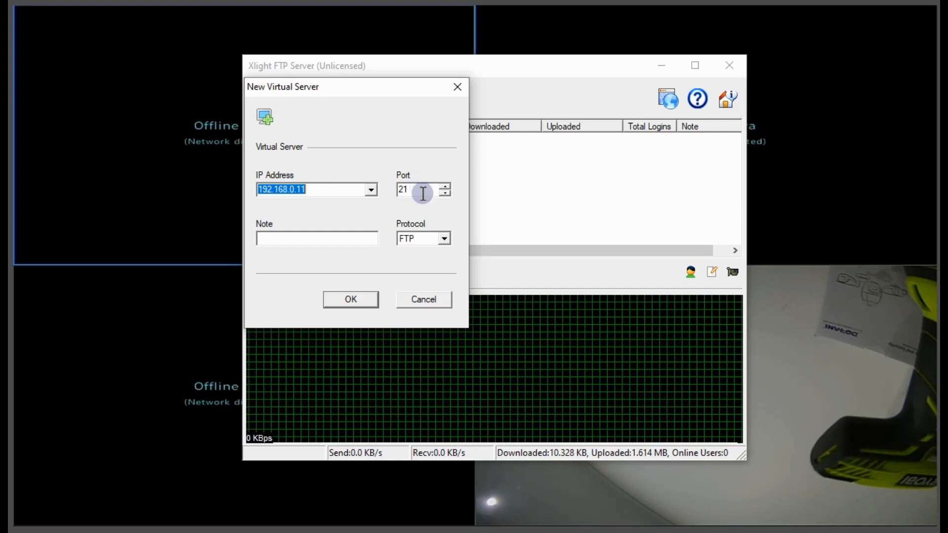
left_click(358, 300)
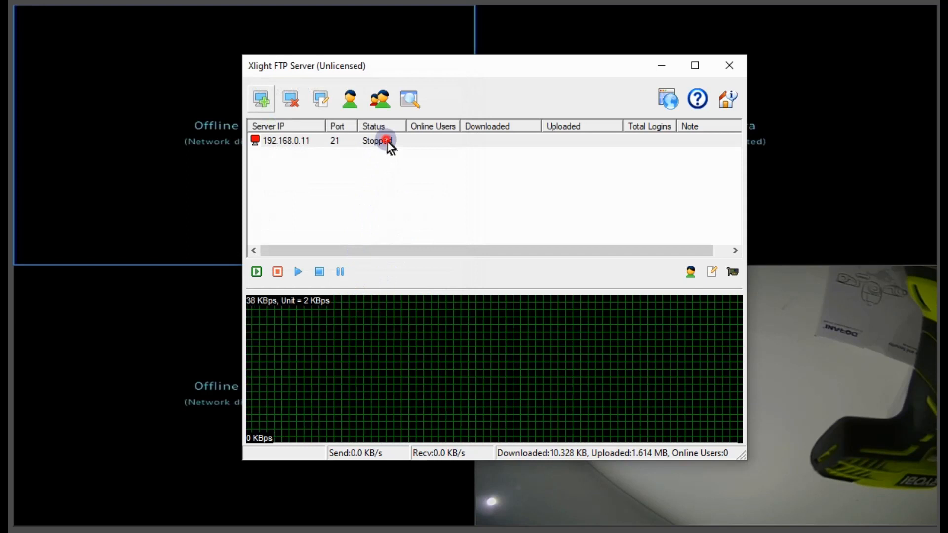
Step: Add the user dorani to the 192.168.0.11 server's user list and enter the account password
left_click(387, 140)
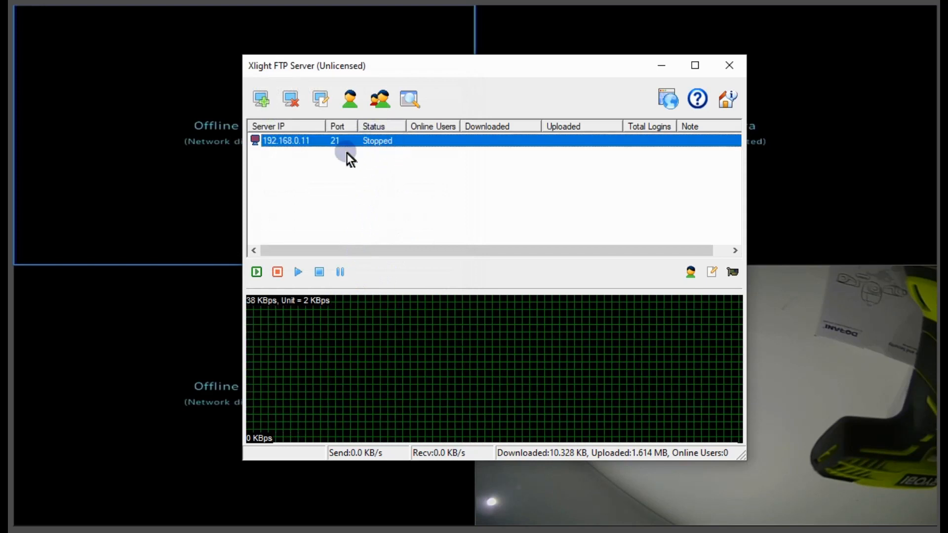
left_click(325, 203)
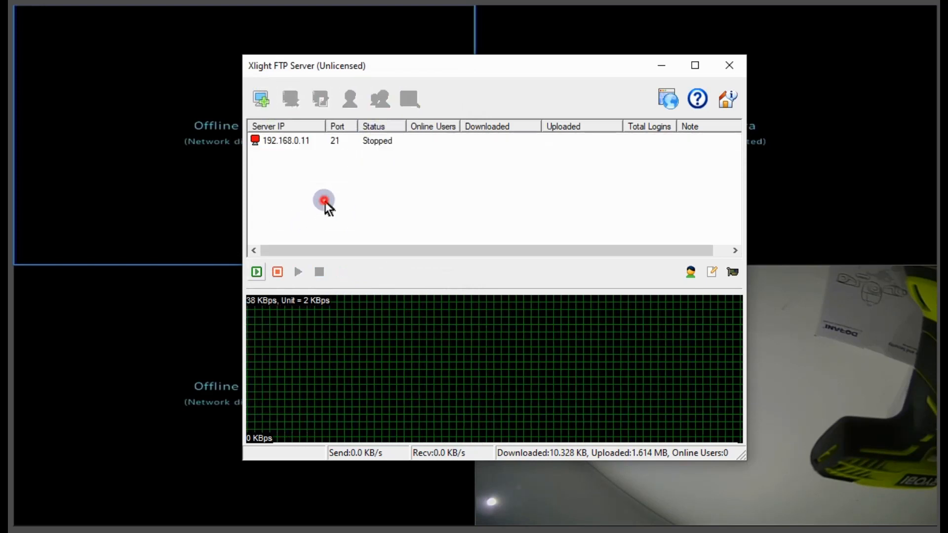
left_click(322, 141)
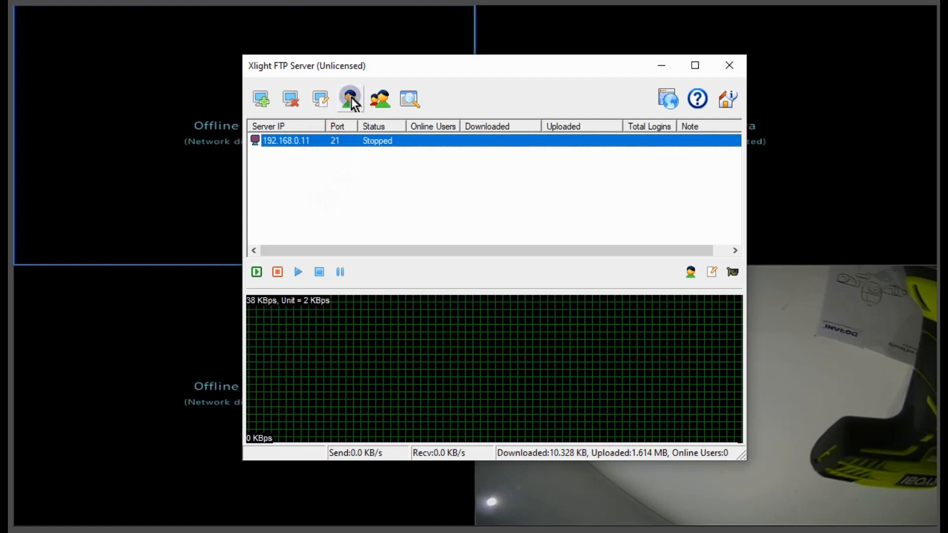
left_click(352, 99)
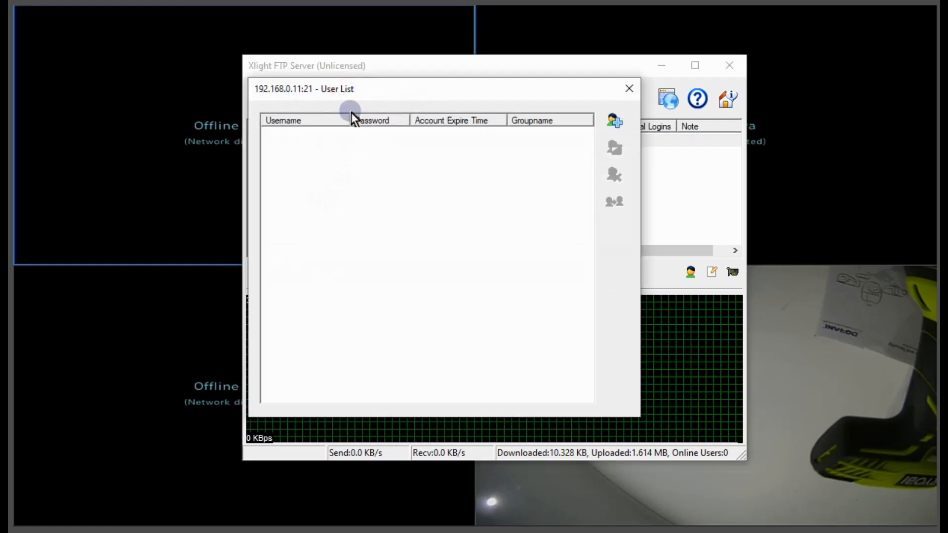
left_click(615, 120)
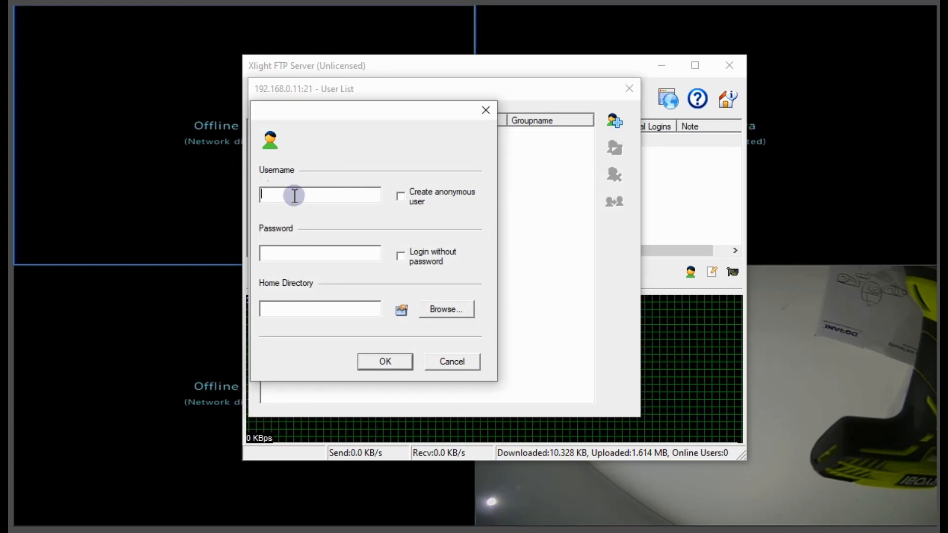
type("dorani")
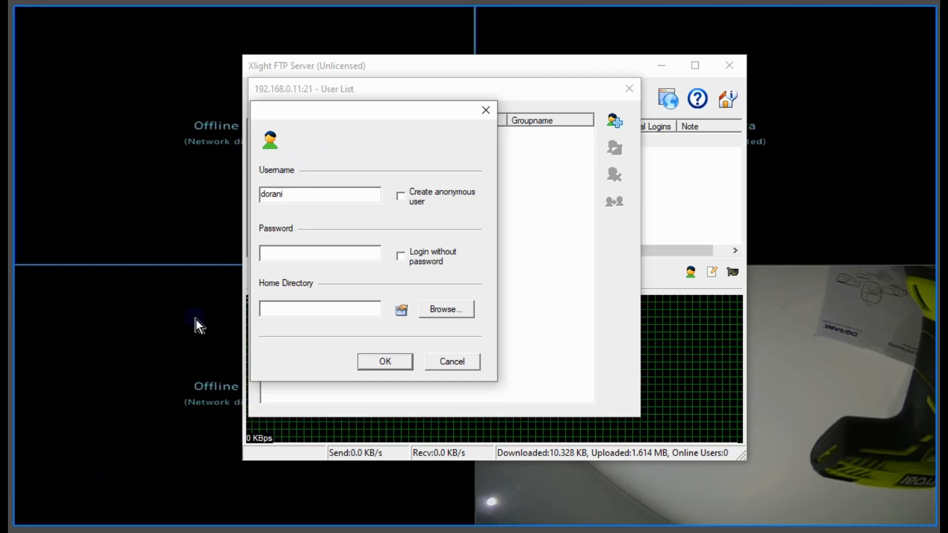
left_click(299, 250)
type("******")
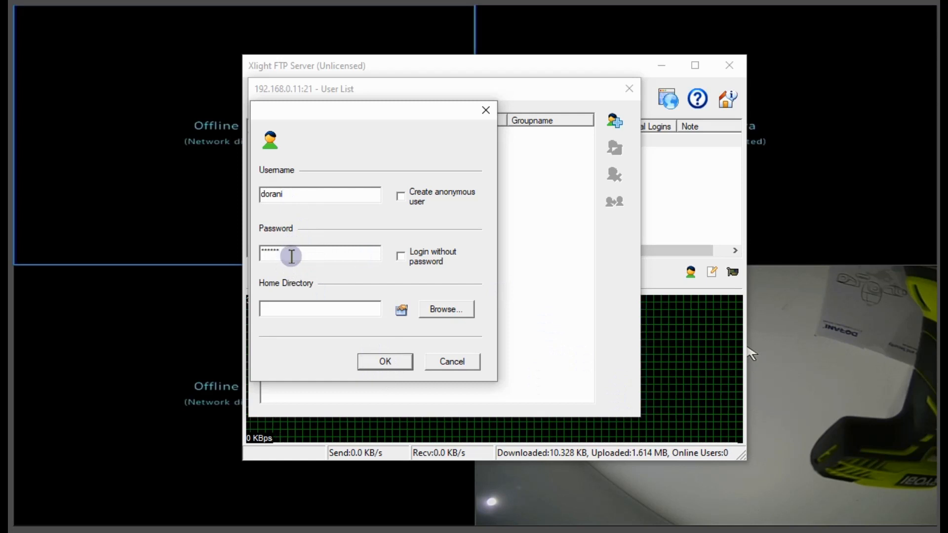
left_click(384, 361)
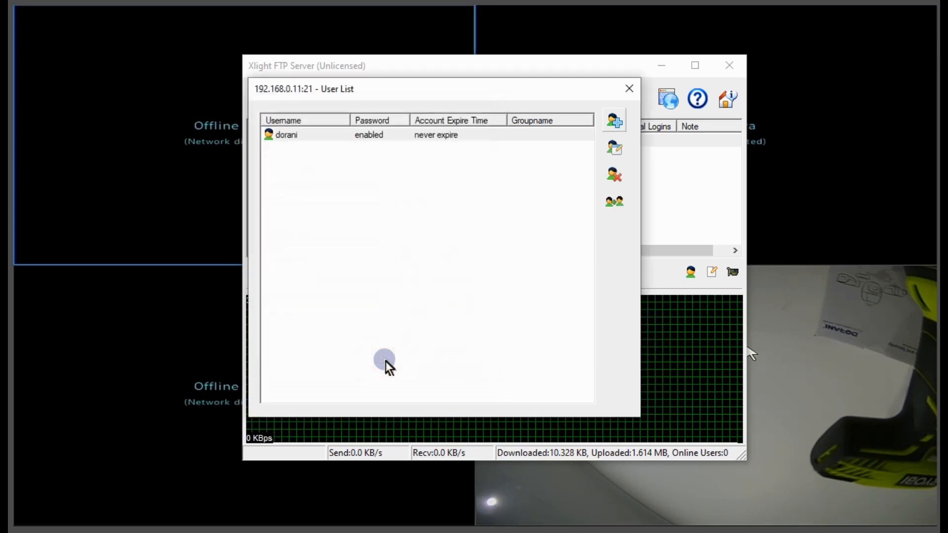
Step: Start a new virtual path for the user dorani, with the folder c:\FTP as its real path
left_click(615, 147)
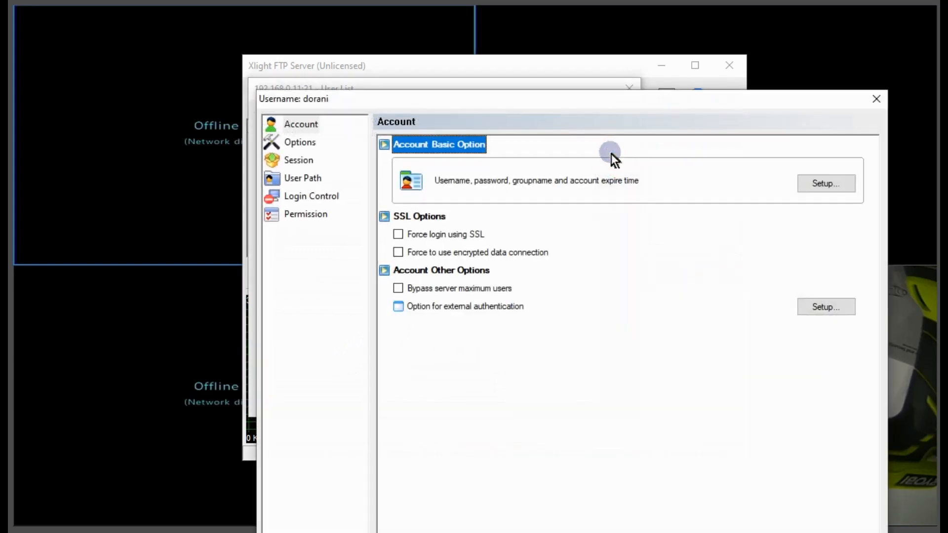
left_click(297, 176)
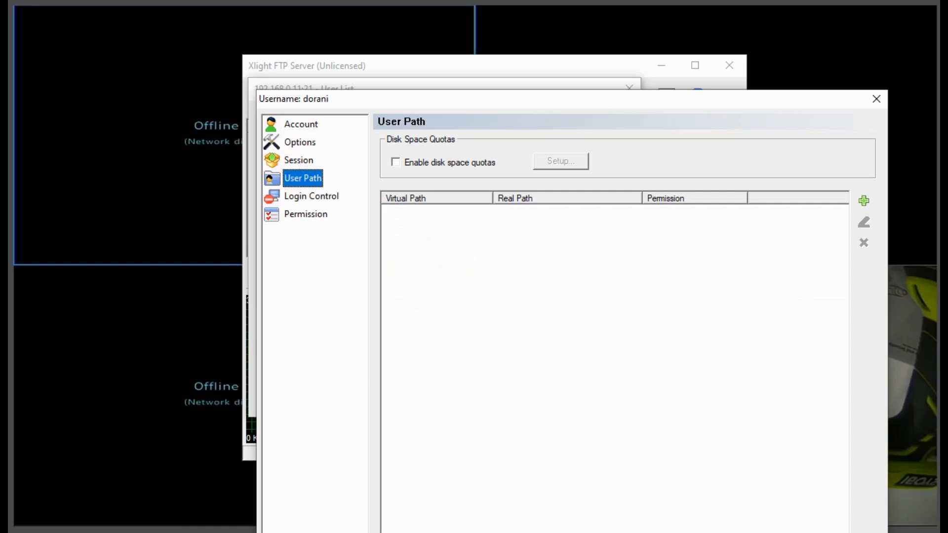
left_click(862, 201)
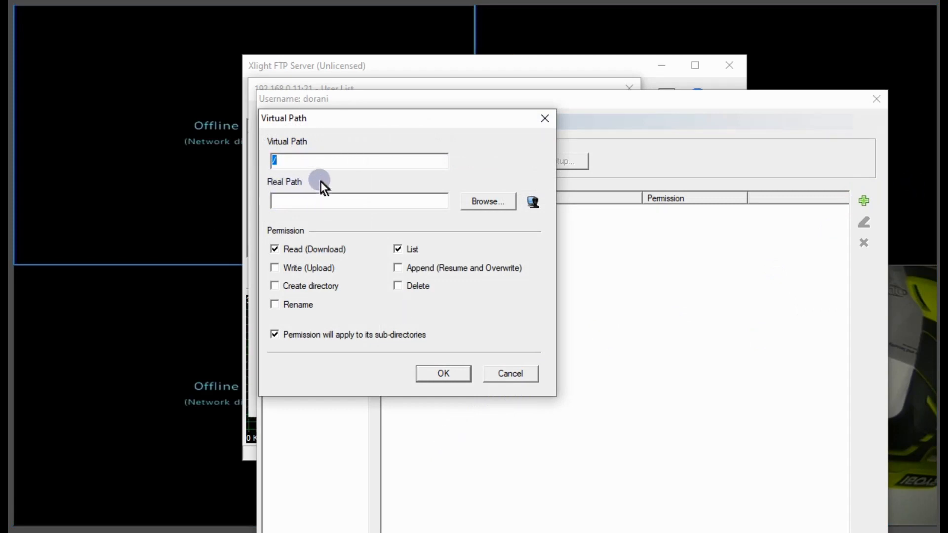
left_click(491, 202)
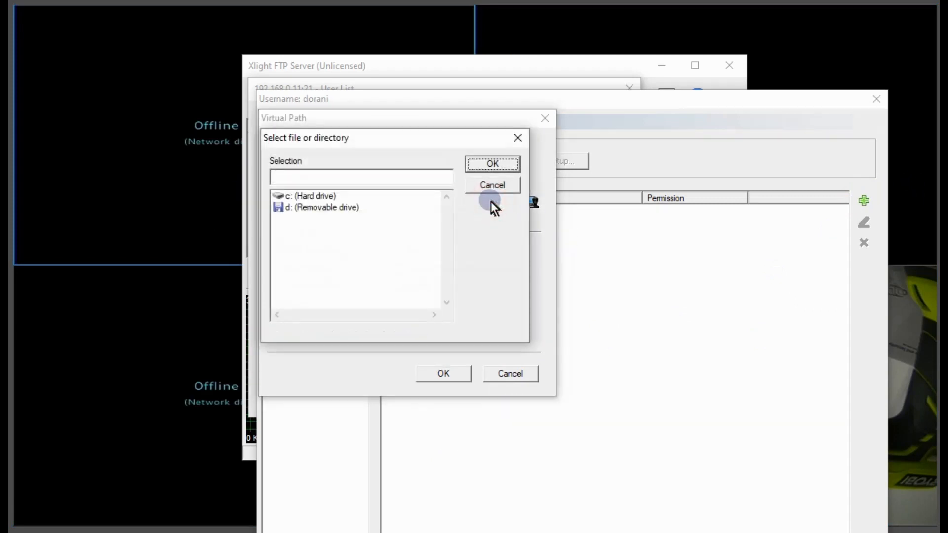
double_click(326, 196)
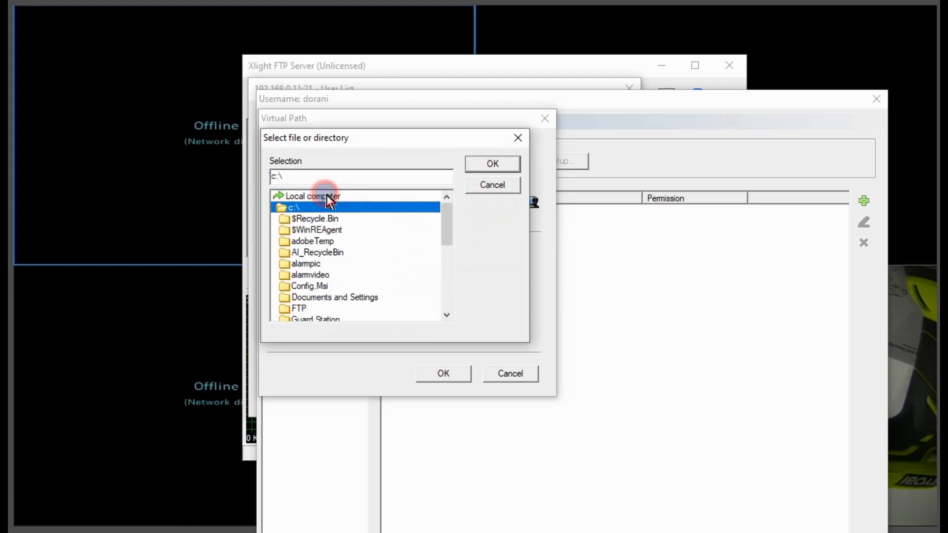
double_click(299, 307)
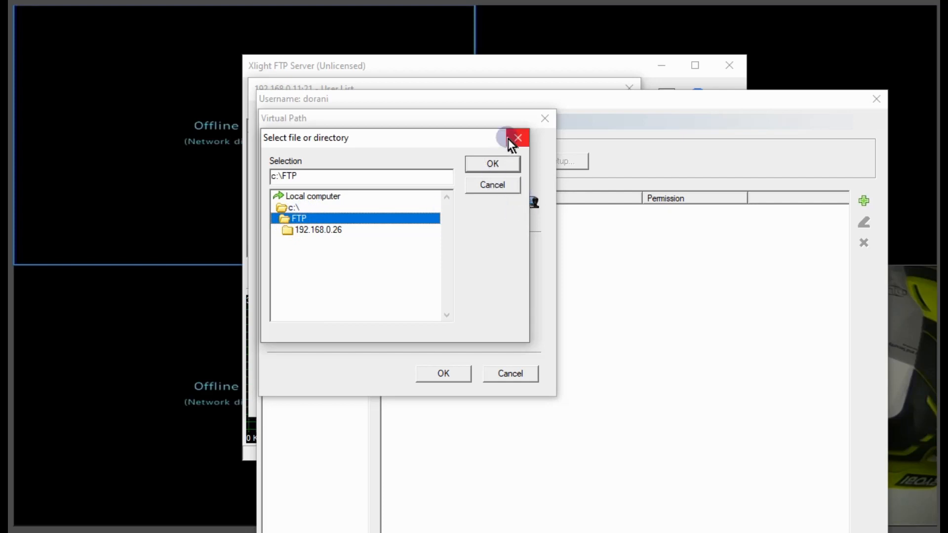
left_click(493, 164)
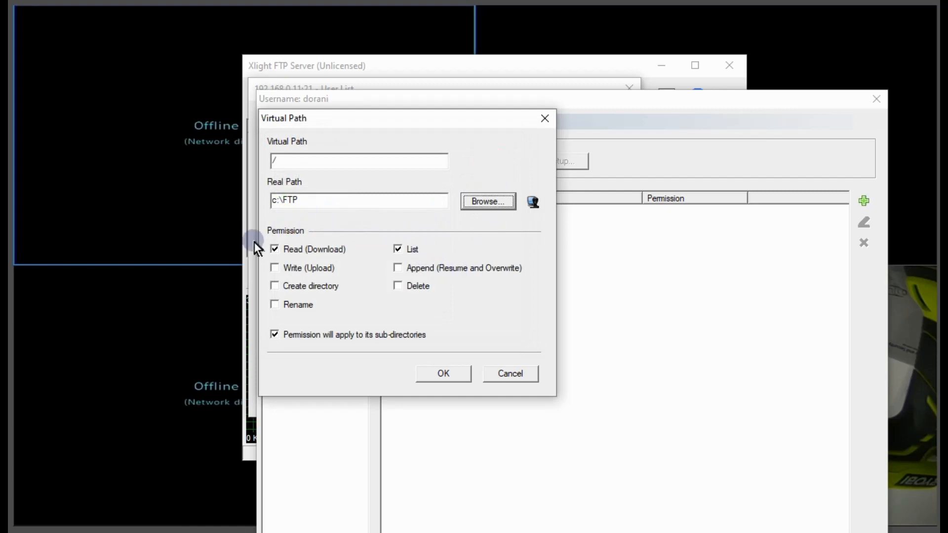
Step: Grant the virtual path write, create directory, rename, delete and append permissions, and add it to the user's paths
left_click(277, 268)
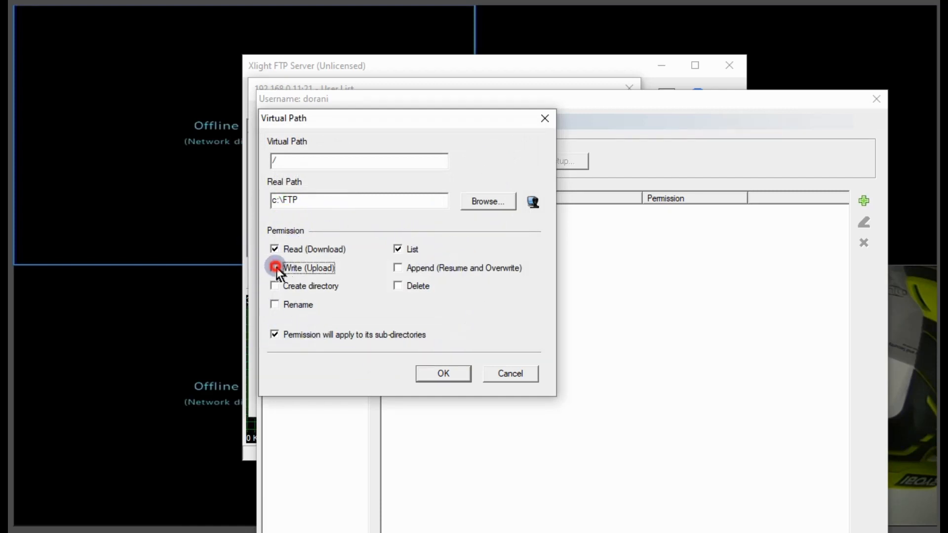
left_click(275, 287)
left_click(275, 304)
left_click(397, 286)
left_click(398, 269)
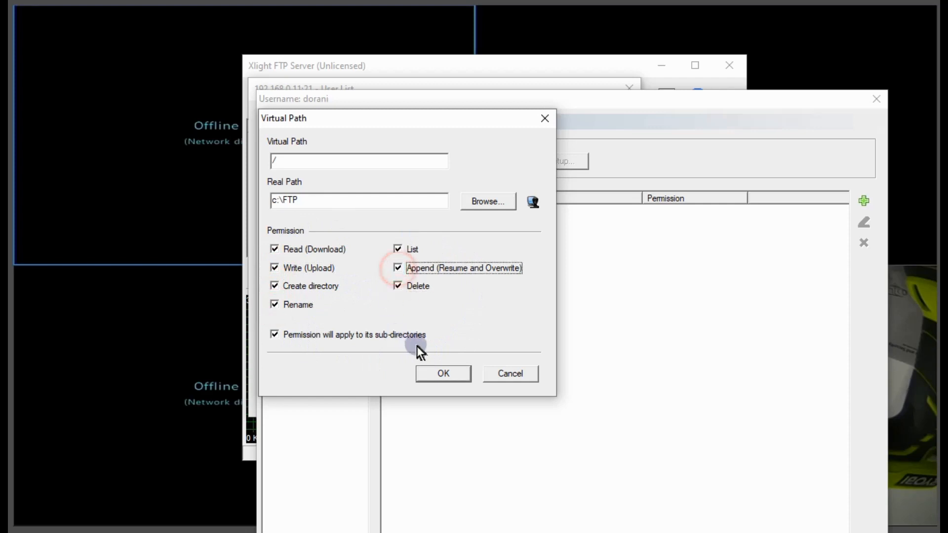
left_click(444, 374)
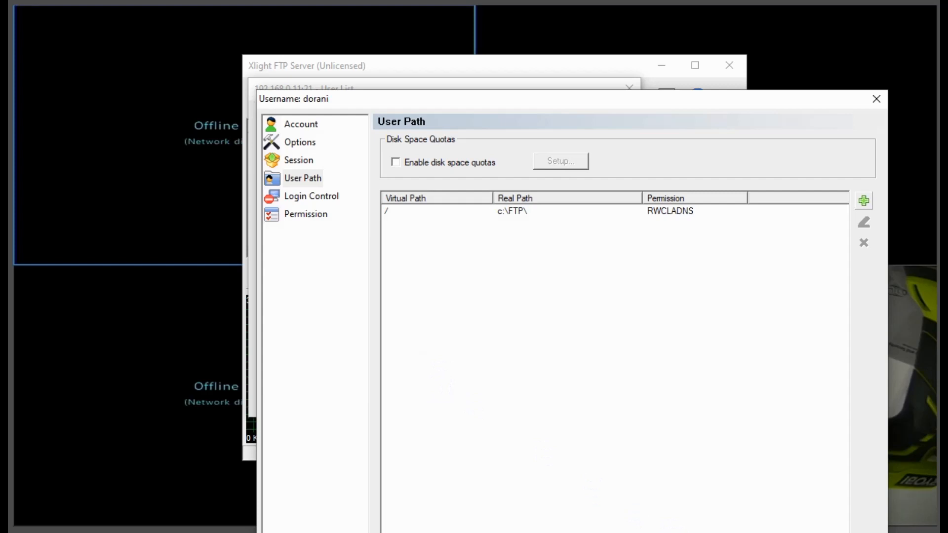
Step: Save the path settings of the user dorani and close the server's user list
left_click_drag(656, 102, 587, 0)
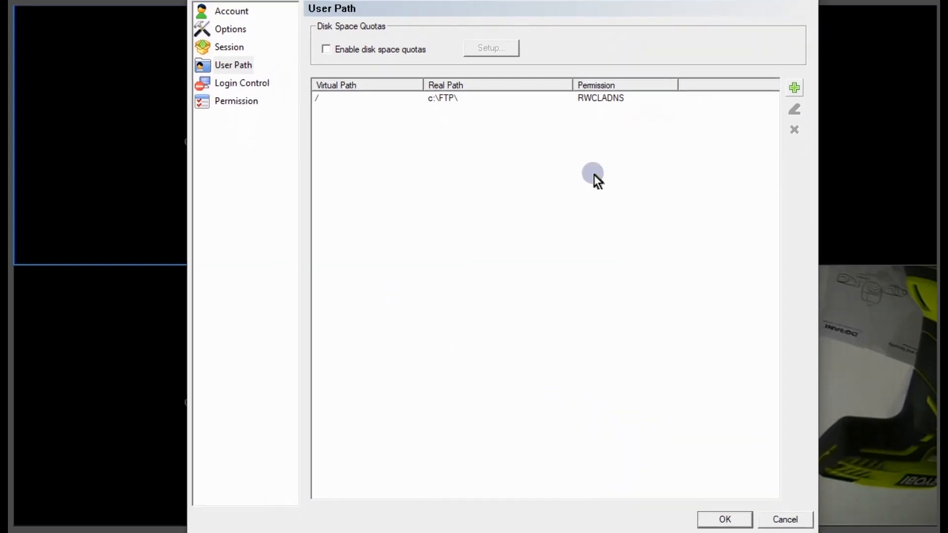
left_click(725, 519)
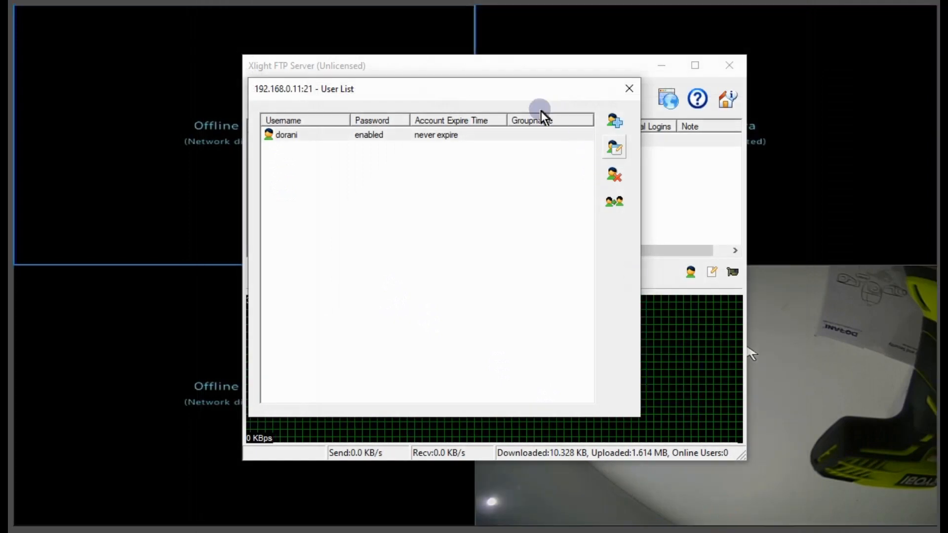
left_click(629, 90)
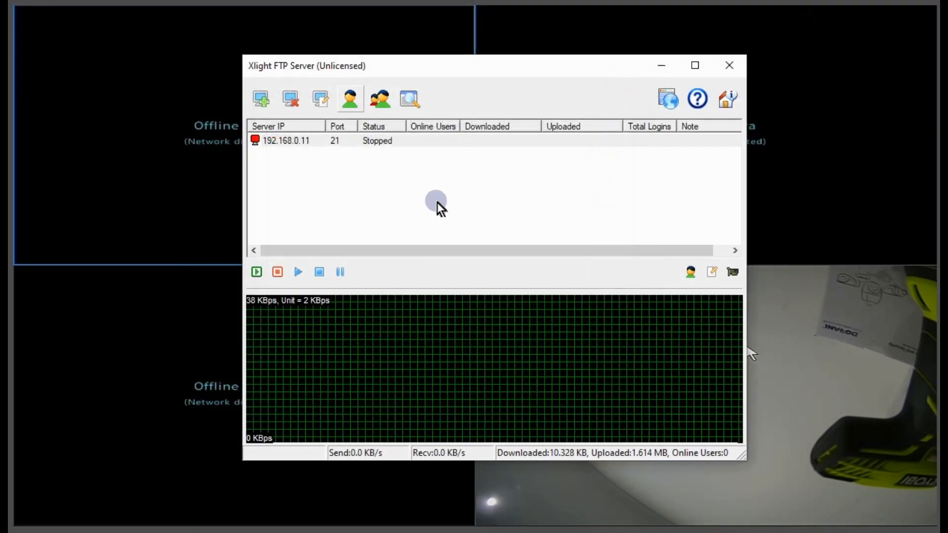
Step: Start a new public virtual path for the 192.168.0.11 server, with the folder c:\FTP as its real path
double_click(336, 142)
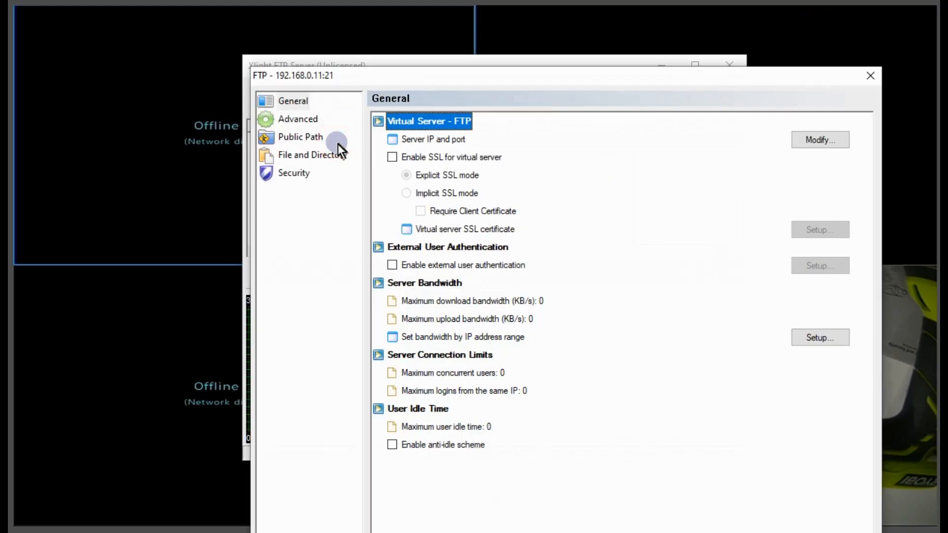
left_click(306, 138)
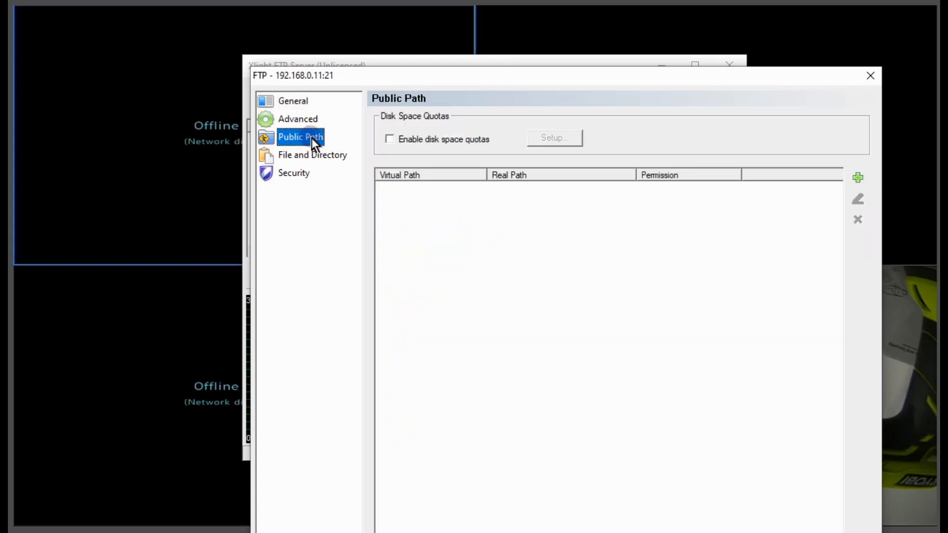
left_click(860, 179)
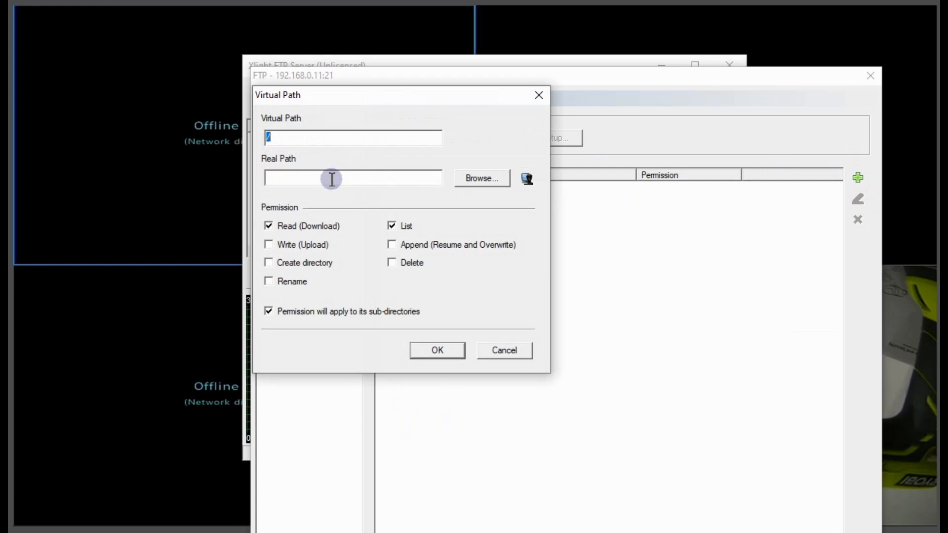
left_click(494, 176)
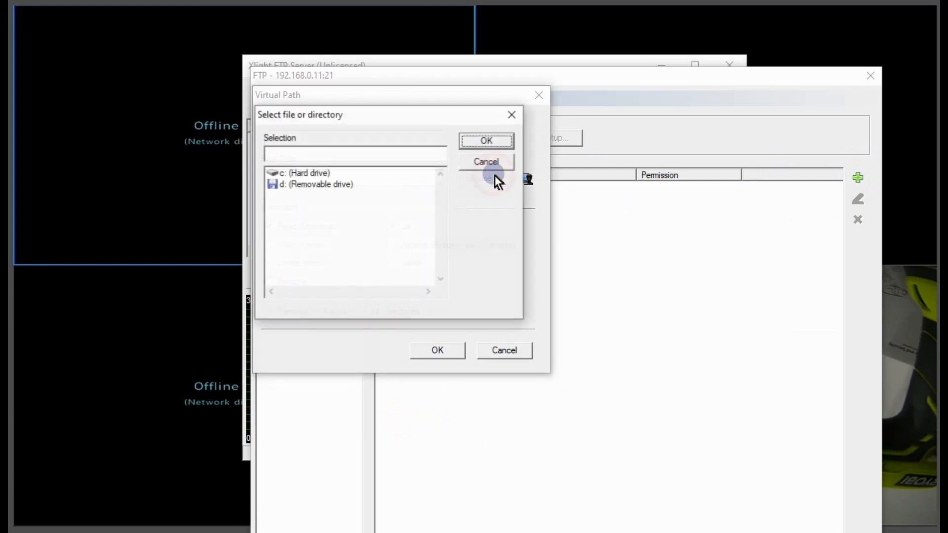
double_click(326, 174)
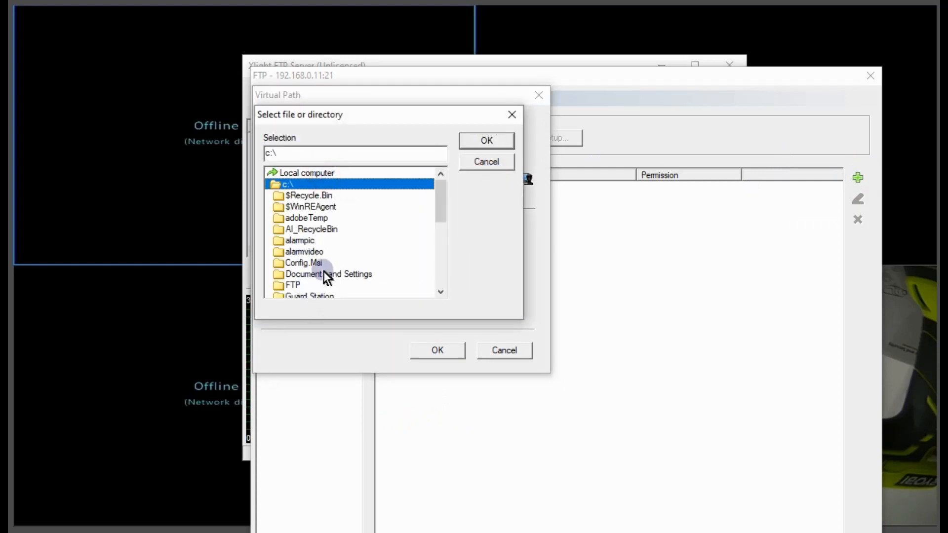
double_click(297, 286)
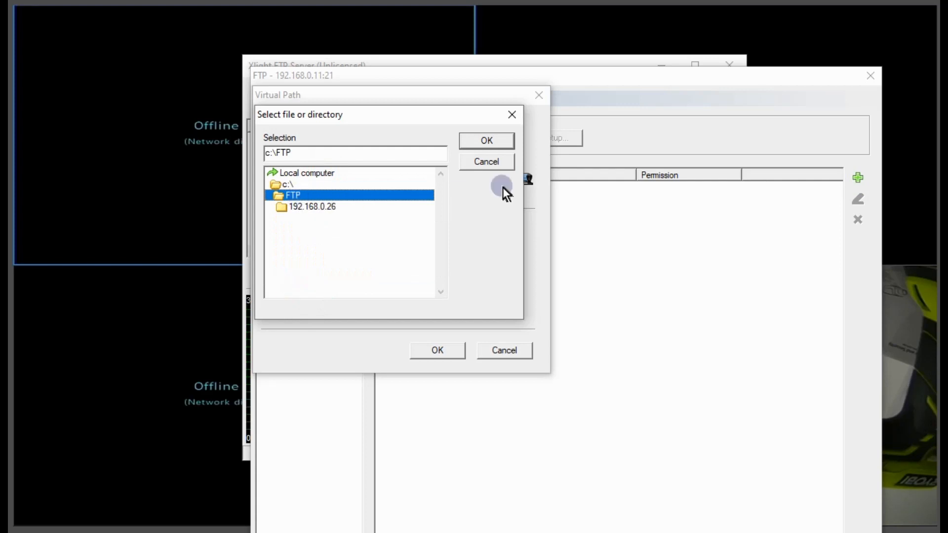
left_click(487, 141)
Step: Grant the public path write, create directory, rename, delete and append permissions, and add it to the server
left_click(270, 246)
left_click(270, 263)
left_click(269, 282)
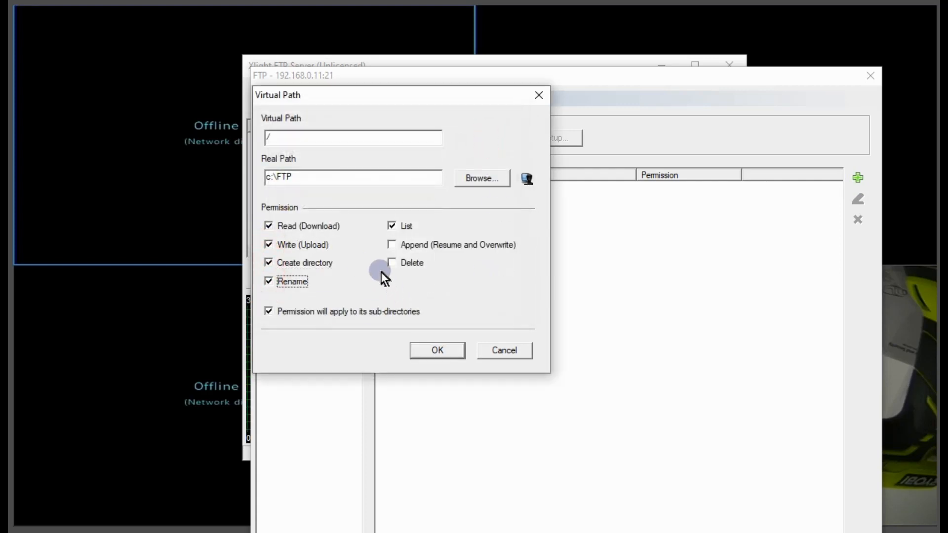
left_click(392, 263)
left_click(393, 245)
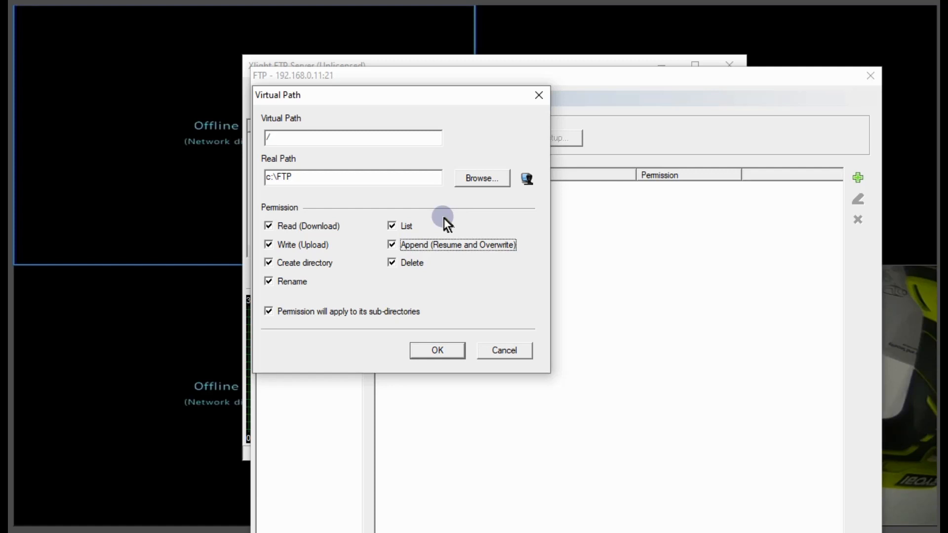
left_click(438, 350)
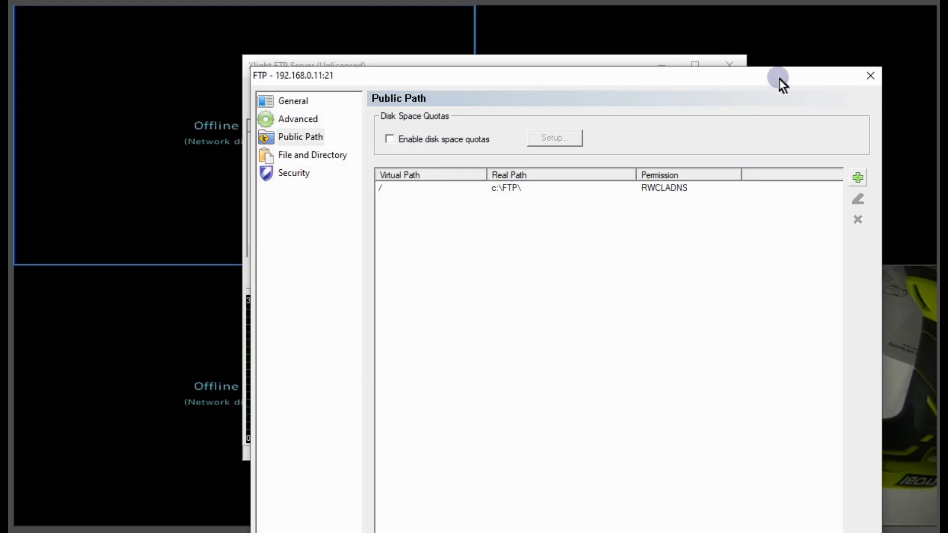
Step: Save the server's public path settings and start the 192.168.0.11 FTP server, leaving its window minimised
left_click_drag(699, 83, 641, 0)
left_click(715, 458)
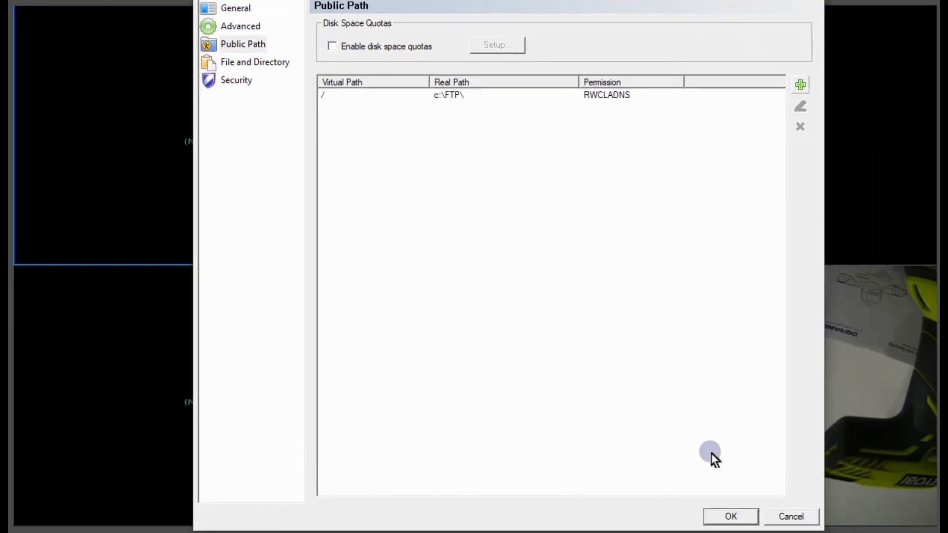
left_click(729, 515)
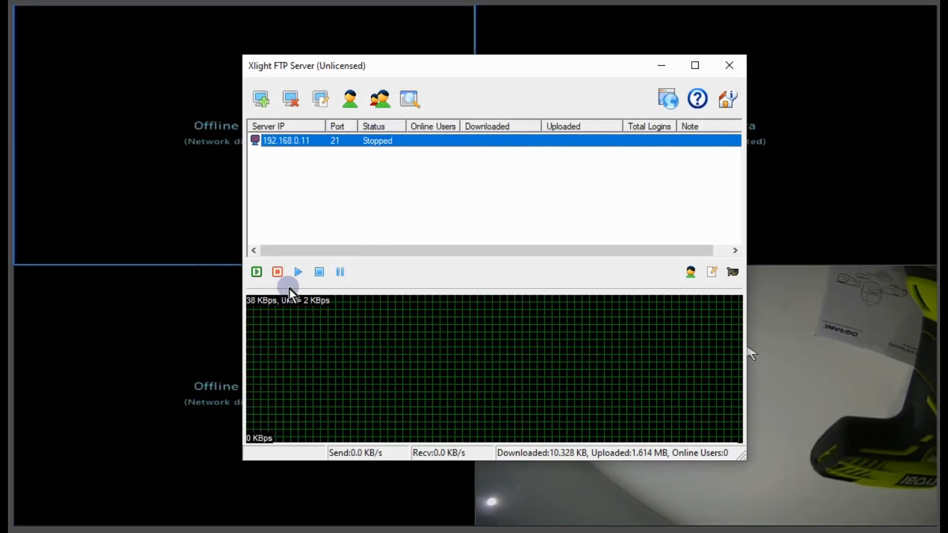
left_click(259, 272)
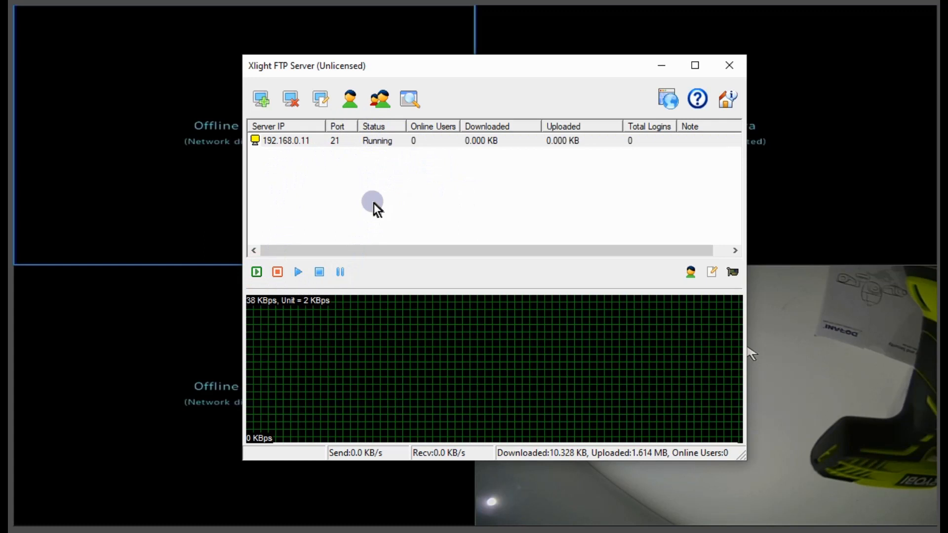
left_click(663, 65)
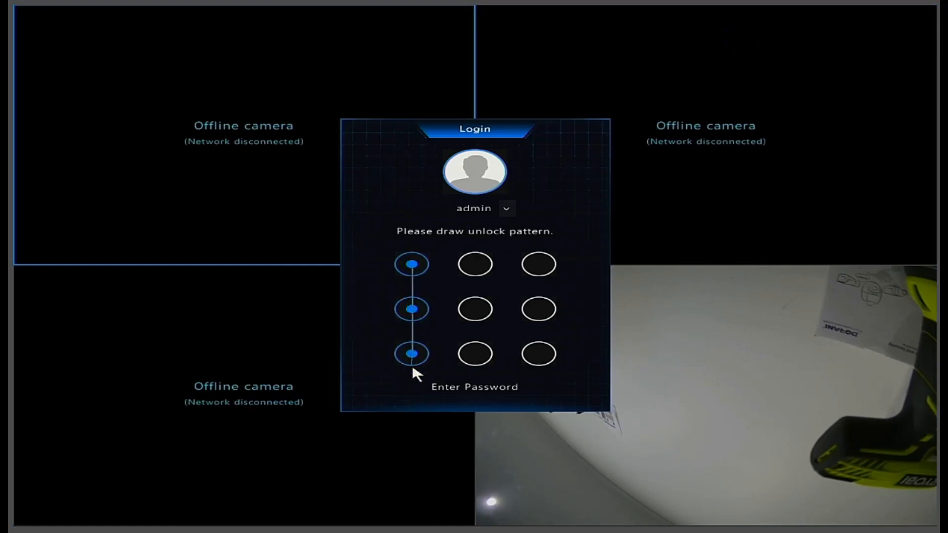
Step: Log in to the video recorder with the admin unlock pattern and exit the setup wizard, dismissing the switch message
left_click_drag(496, 364, 499, 367)
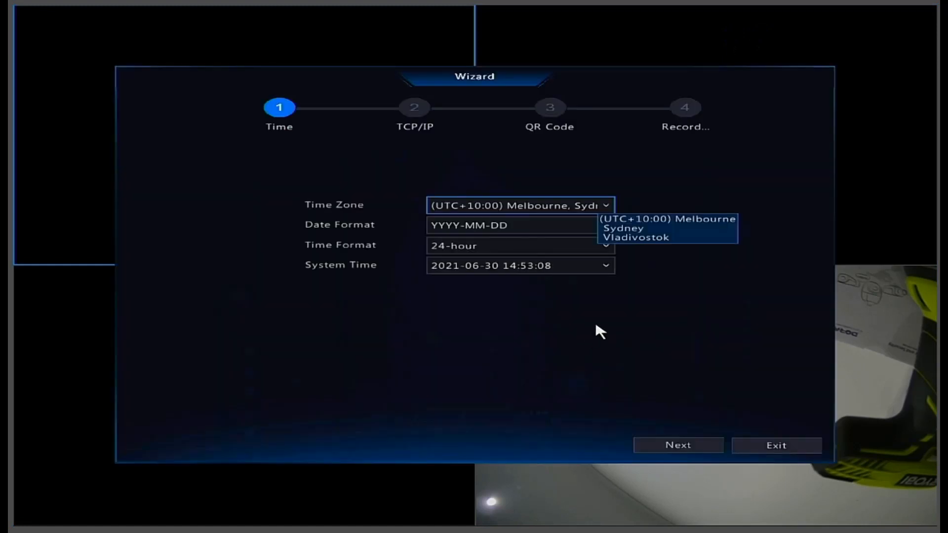
left_click(779, 448)
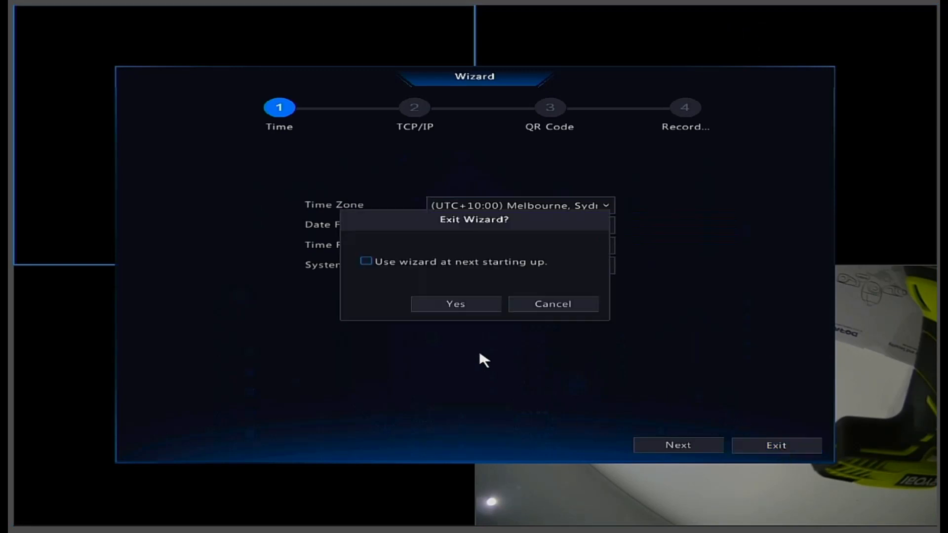
left_click(454, 304)
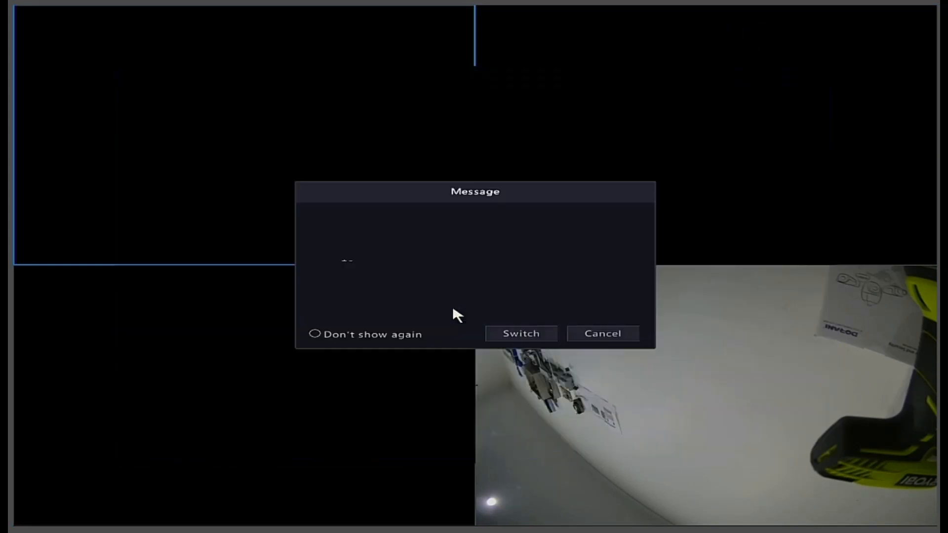
left_click(623, 338)
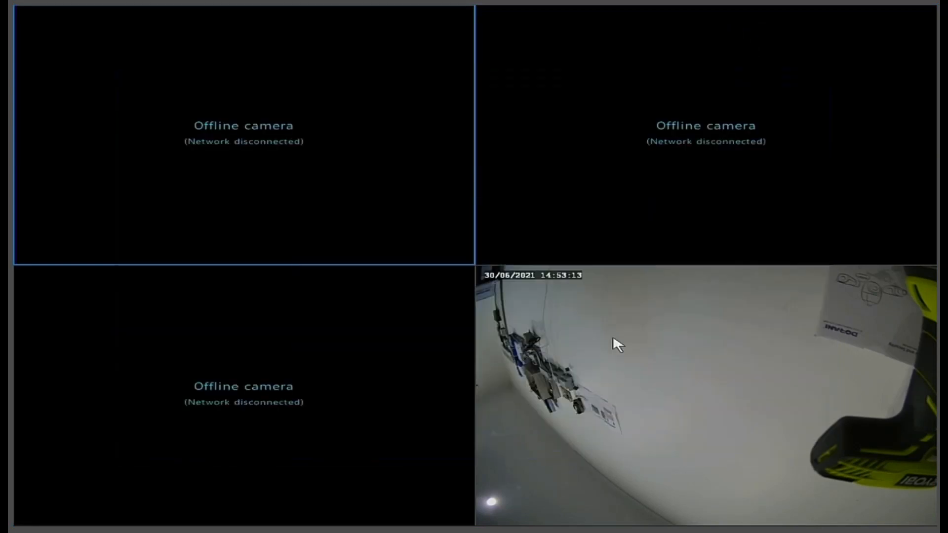
Step: Open the FTP settings among the recorder's advanced network settings
right_click(395, 172)
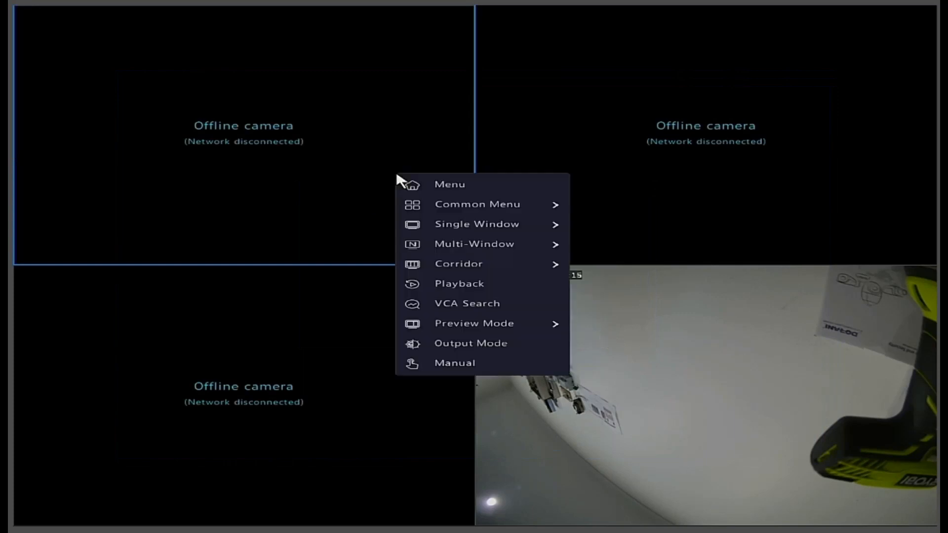
left_click(475, 183)
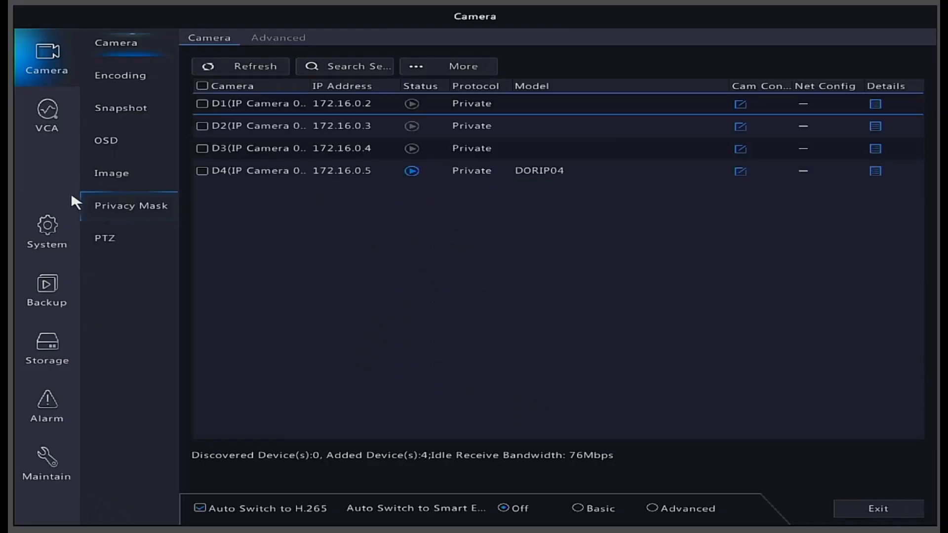
left_click(66, 168)
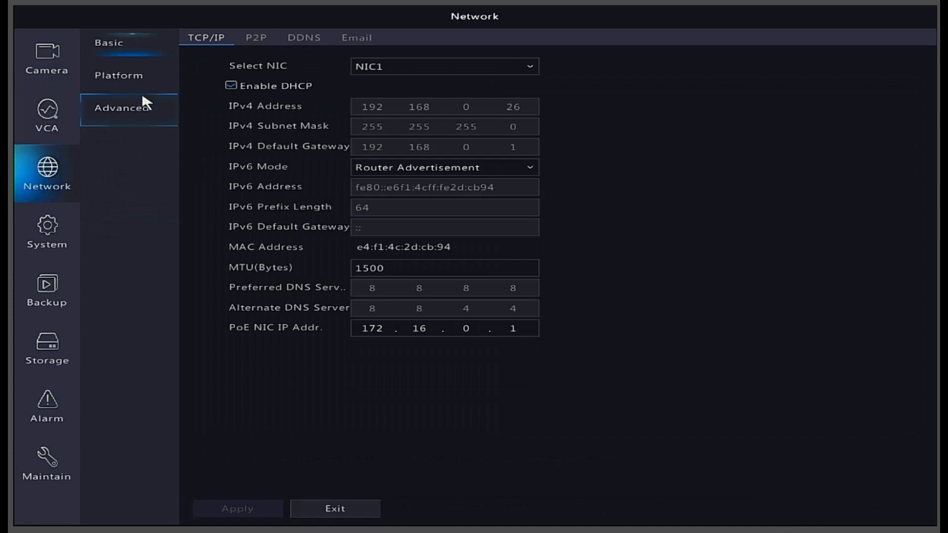
left_click(142, 96)
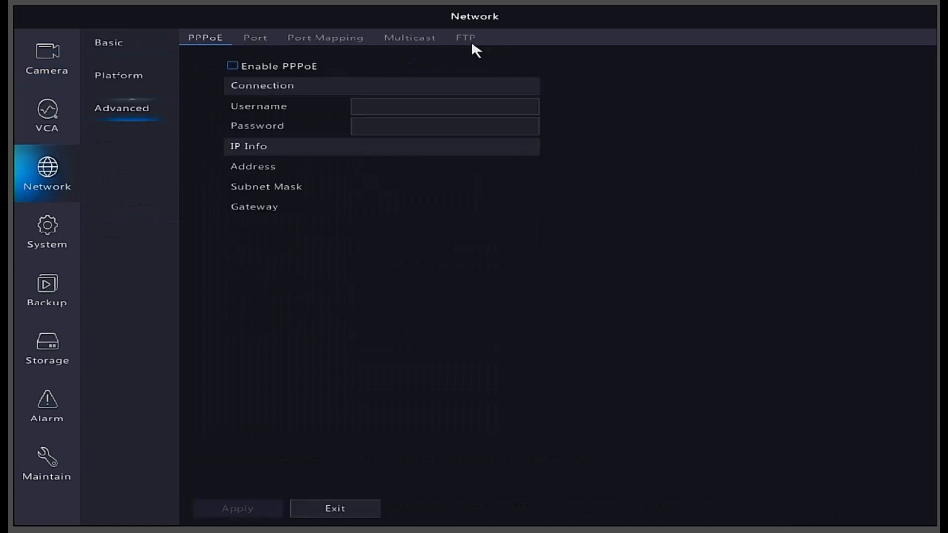
left_click(464, 38)
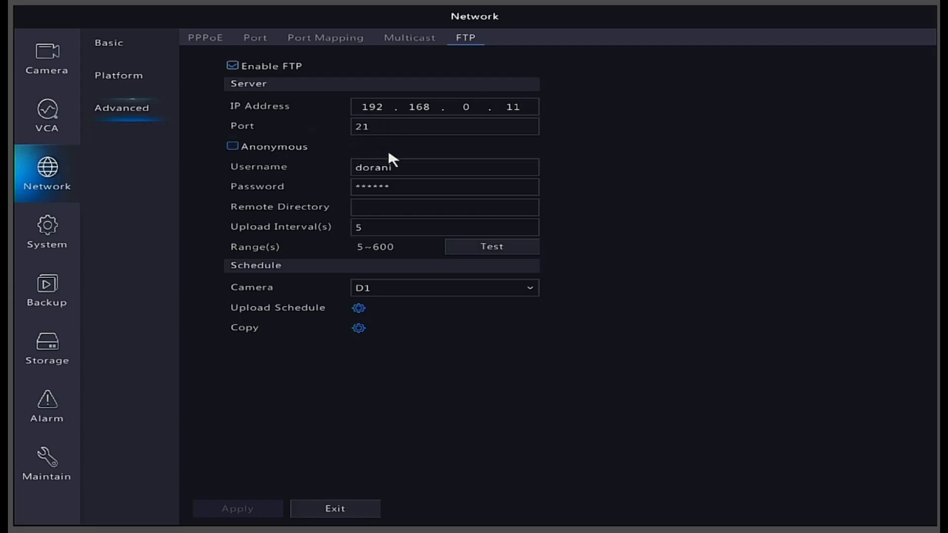
Step: Enter the FTP account password for the user dorani and test the recorder's connection to the FTP server
left_click(402, 183)
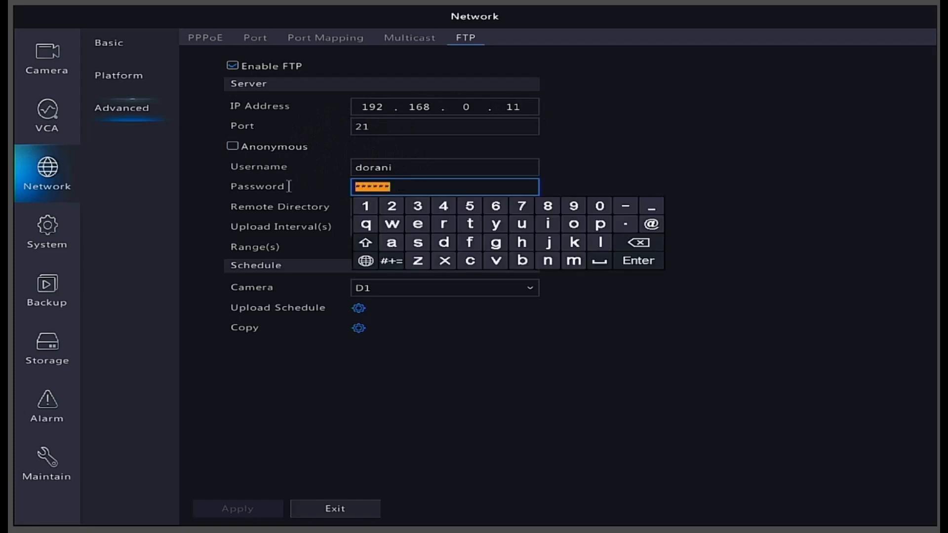
left_click(365, 207)
left_click(391, 206)
left_click(426, 207)
left_click(445, 206)
left_click(468, 207)
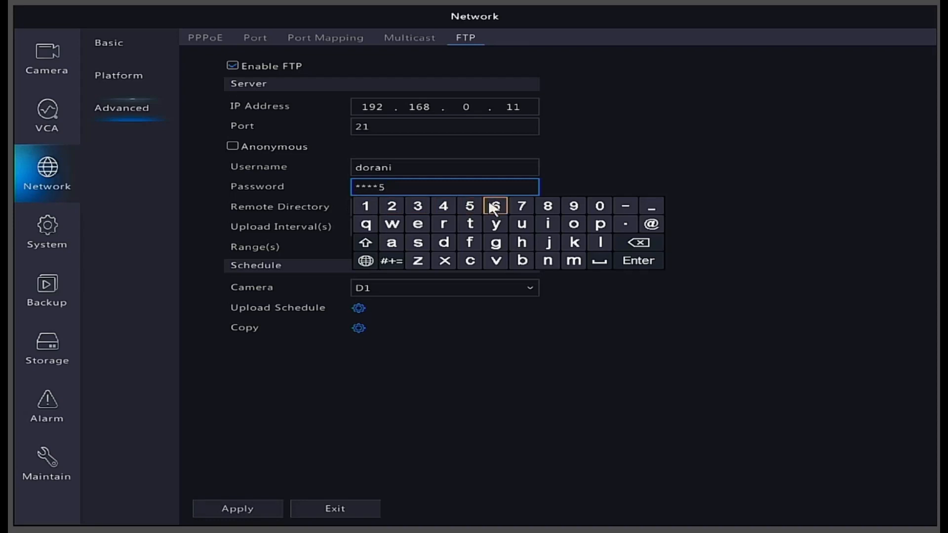
left_click(492, 206)
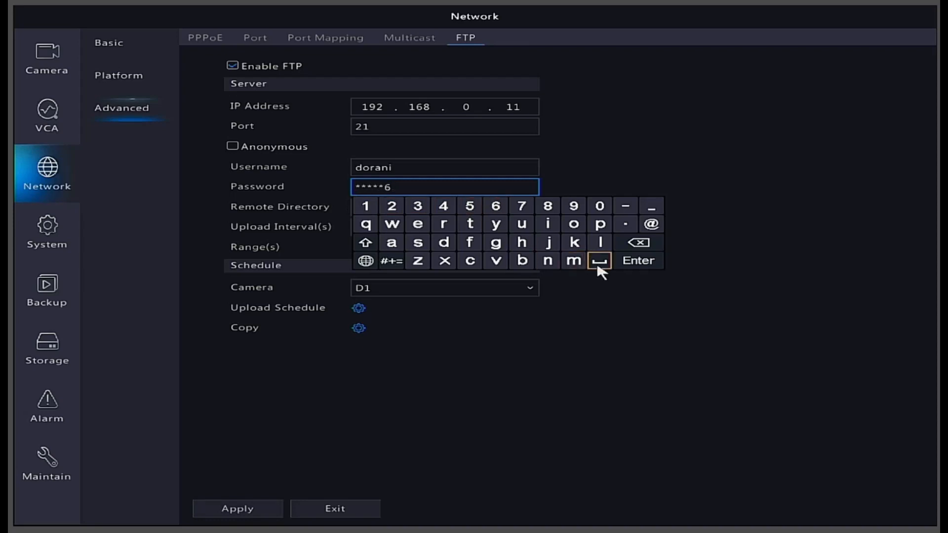
left_click(651, 265)
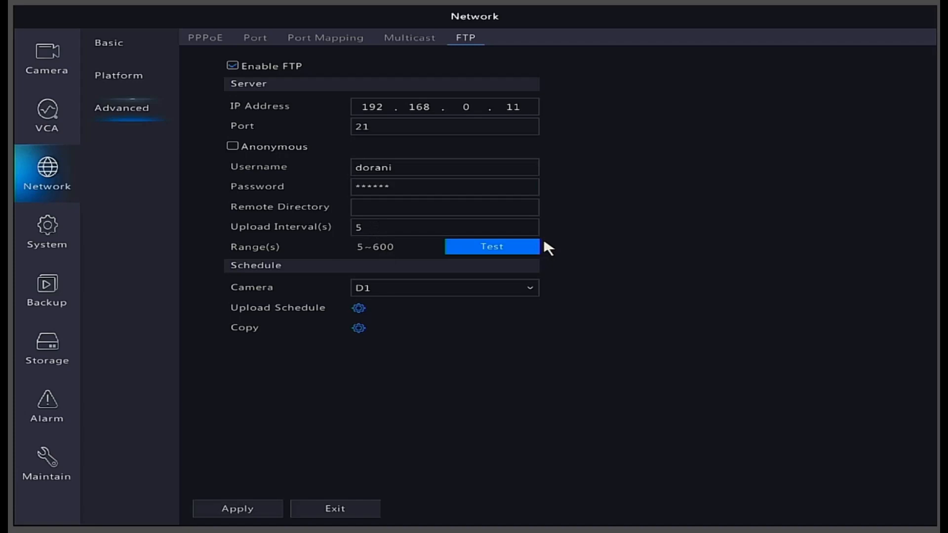
left_click(493, 248)
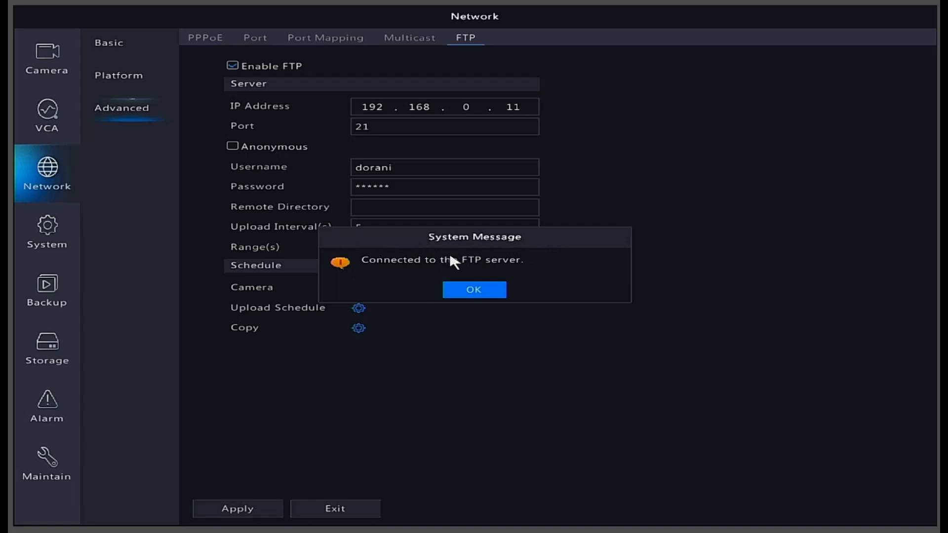
left_click(474, 290)
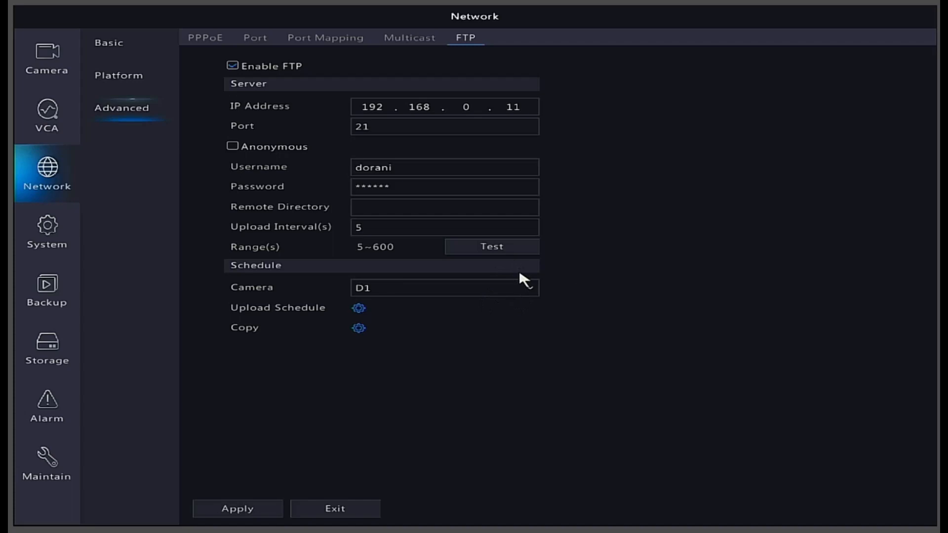
Step: Select camera D4 for FTP upload and copy its Monday upload schedule to all days of the week
left_click(534, 296)
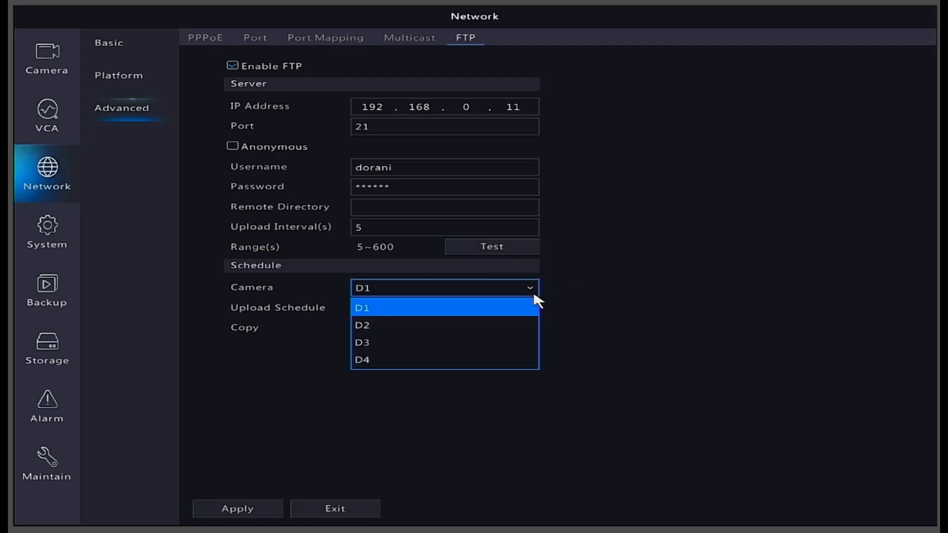
left_click(392, 360)
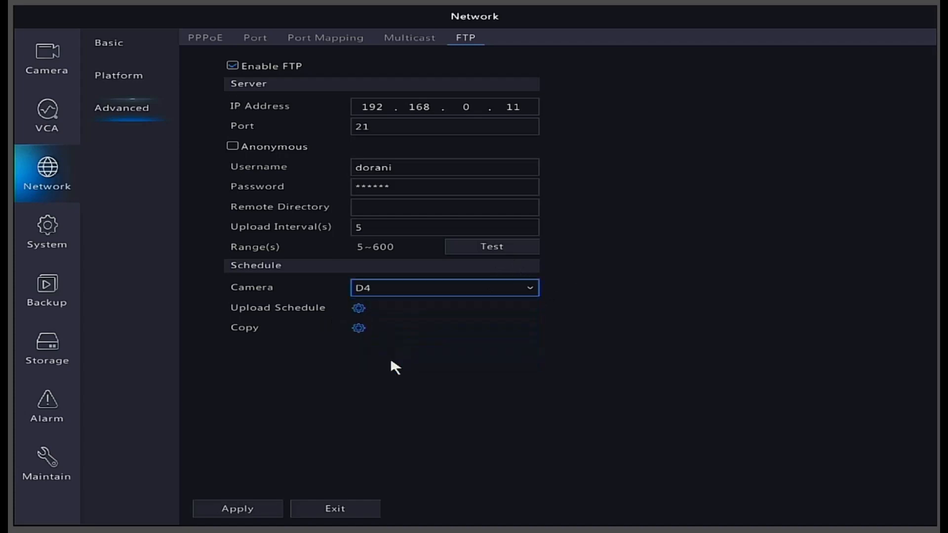
left_click(359, 309)
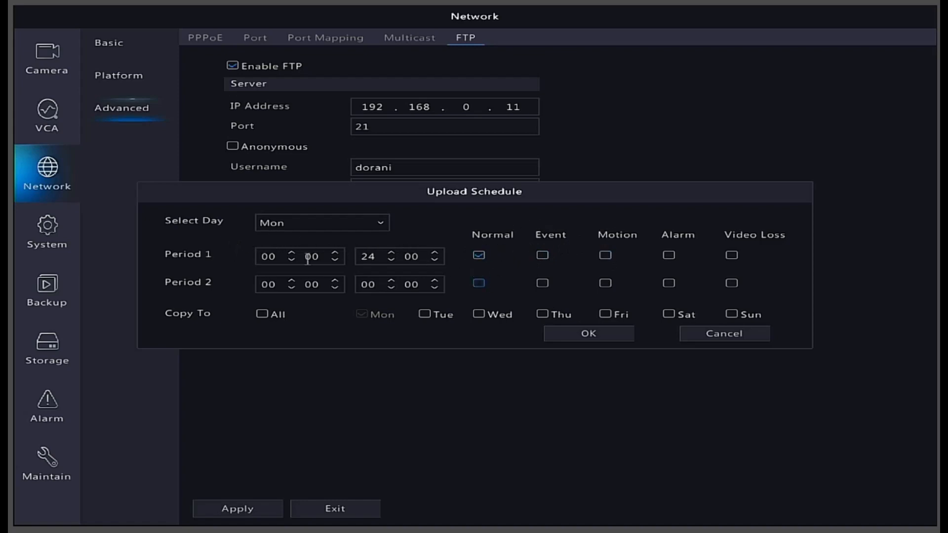
left_click(262, 315)
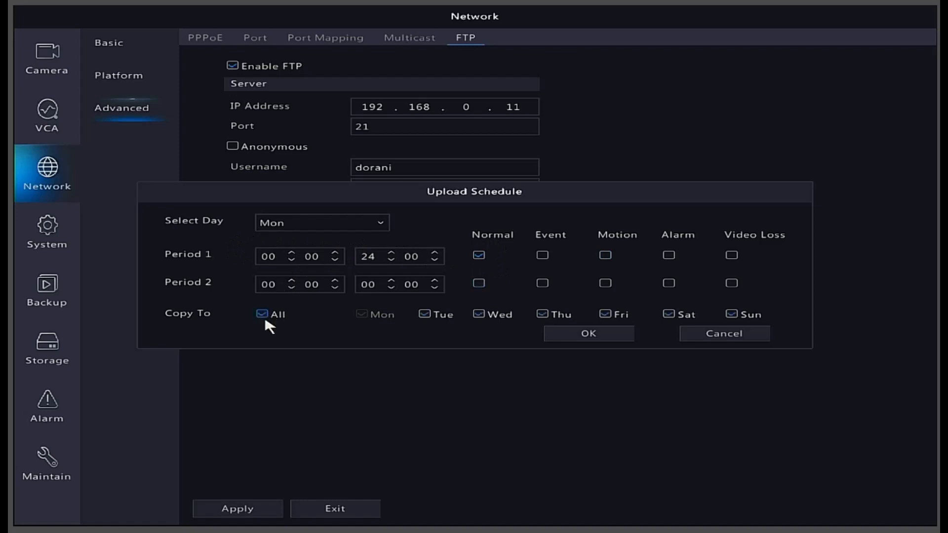
left_click(566, 334)
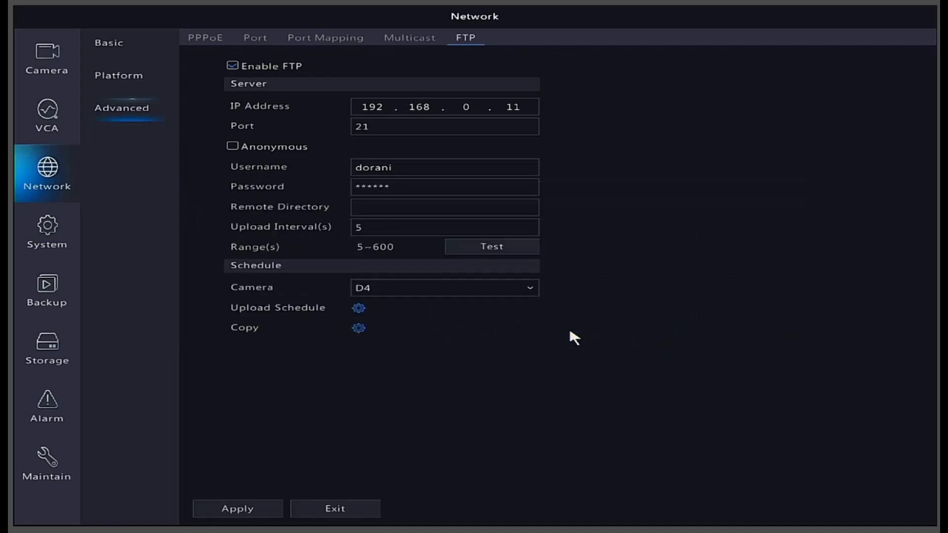
Step: Copy D4's FTP upload schedule to all the other cameras and apply the FTP settings
left_click(360, 328)
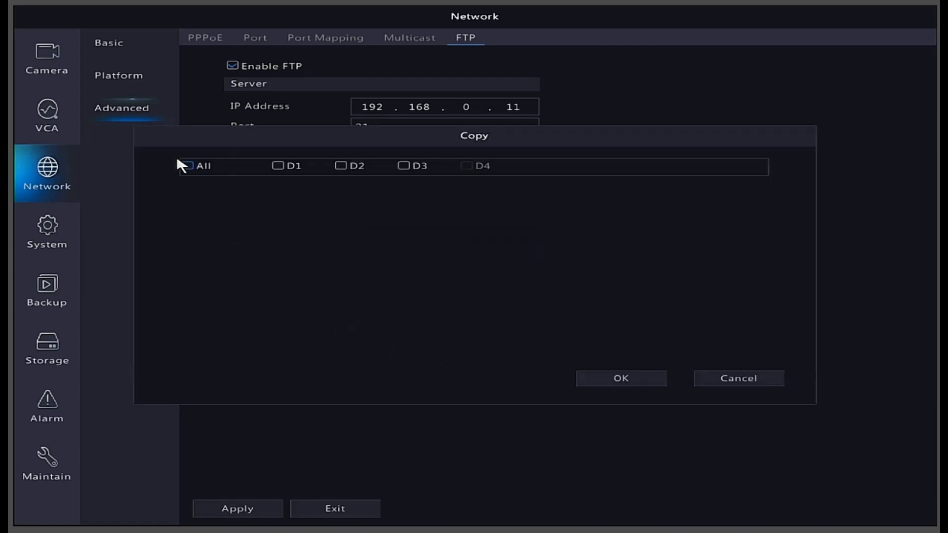
left_click(190, 172)
left_click(660, 389)
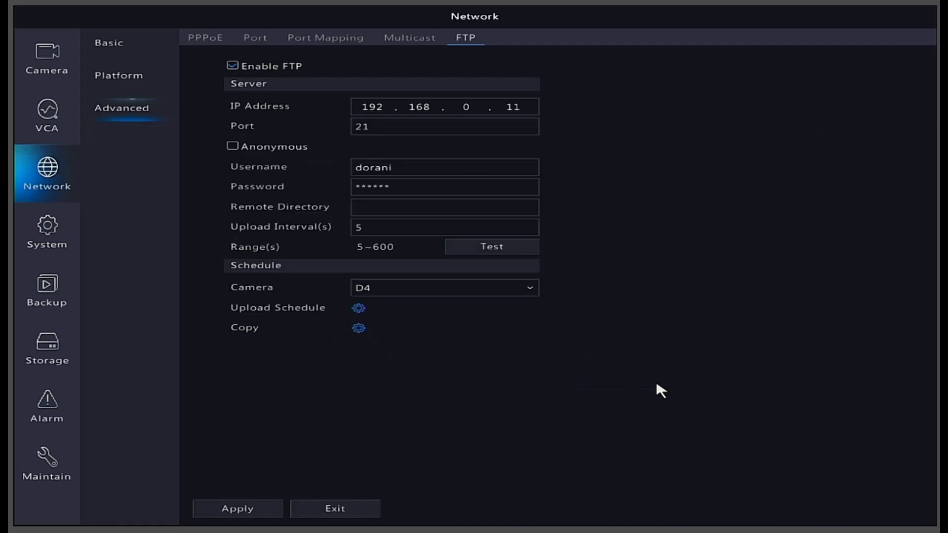
left_click(236, 510)
Step: Set the scheduled snapshots of camera D1 to Auto resolution and High image quality, and apply the change
left_click(40, 56)
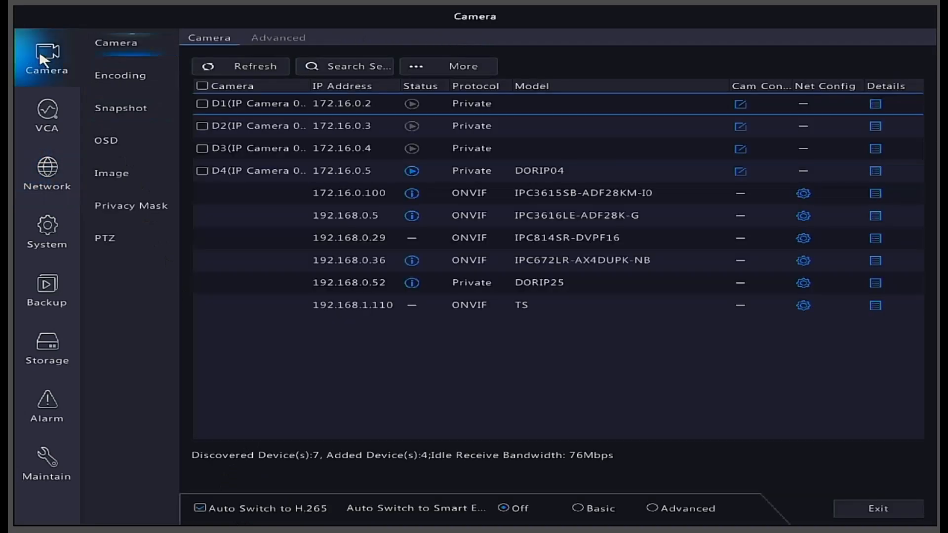
left_click(136, 105)
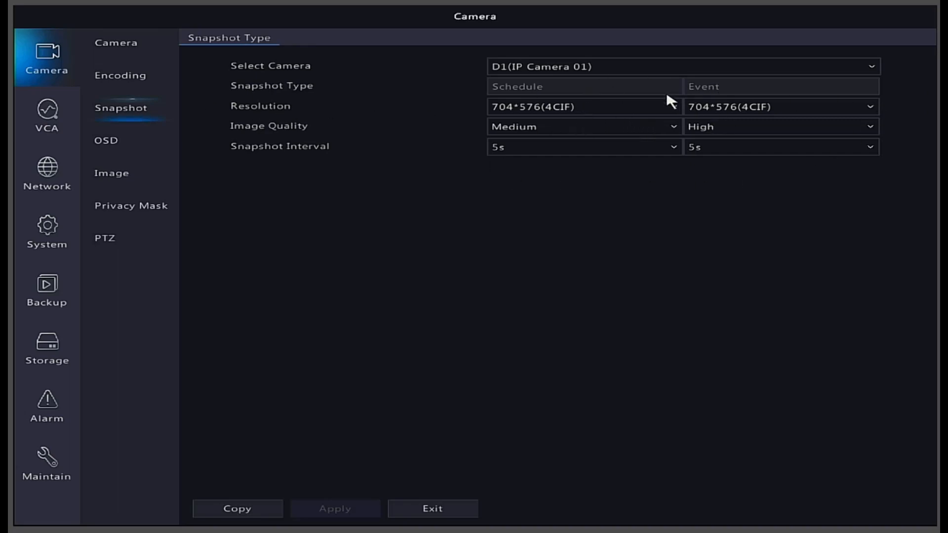
left_click(668, 105)
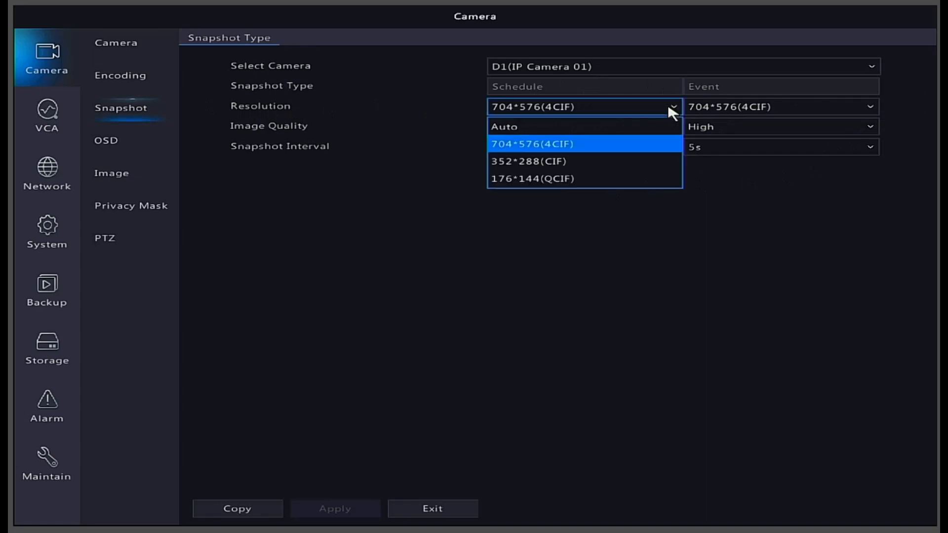
left_click(583, 123)
left_click(628, 126)
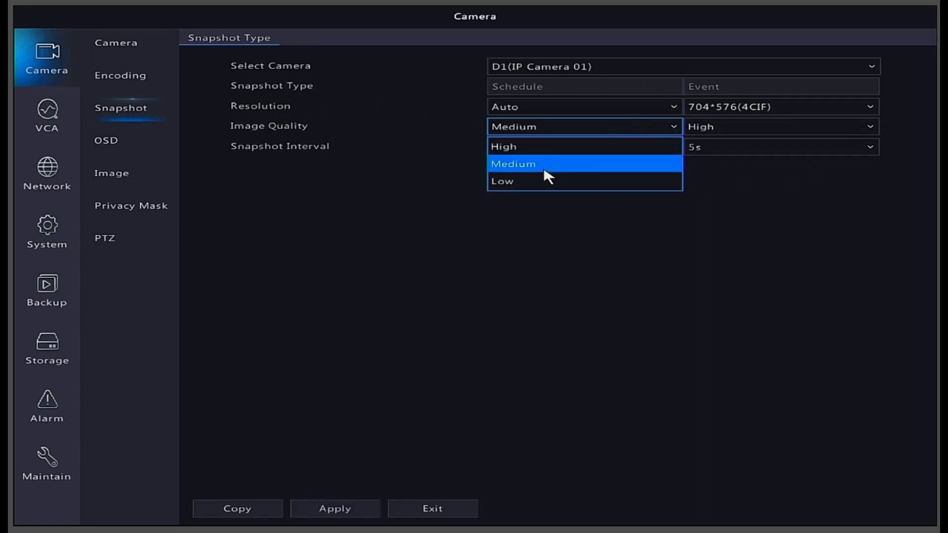
left_click(548, 147)
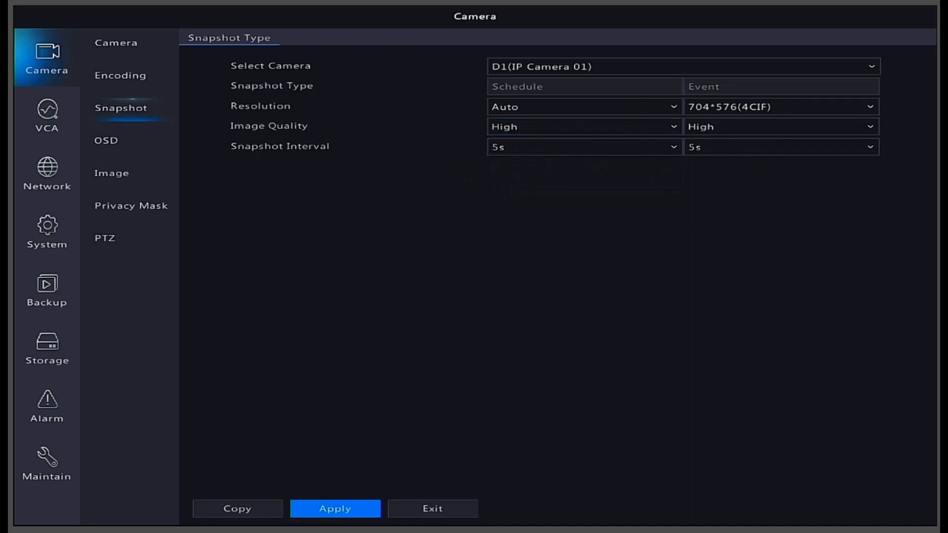
left_click(314, 508)
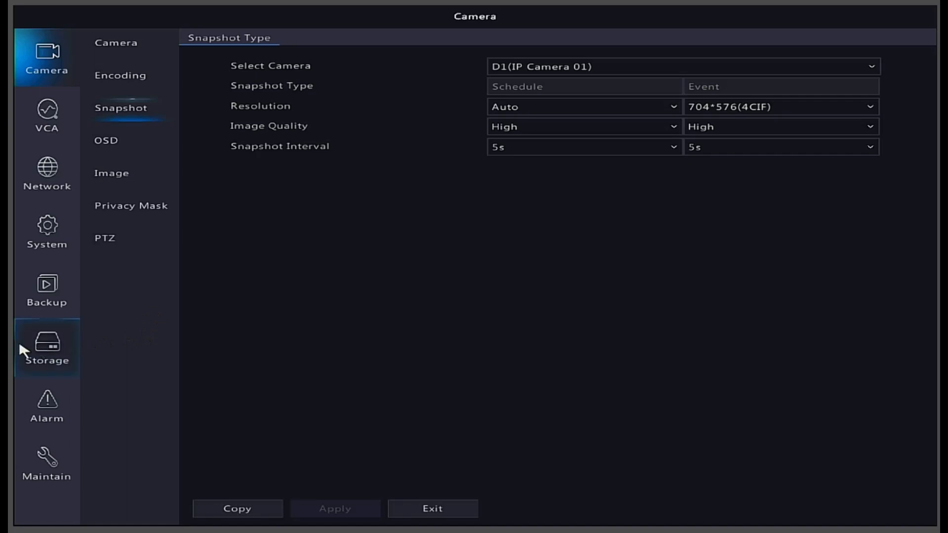
Step: Enable the snapshot storage schedule for camera D1 and apply it
left_click(44, 352)
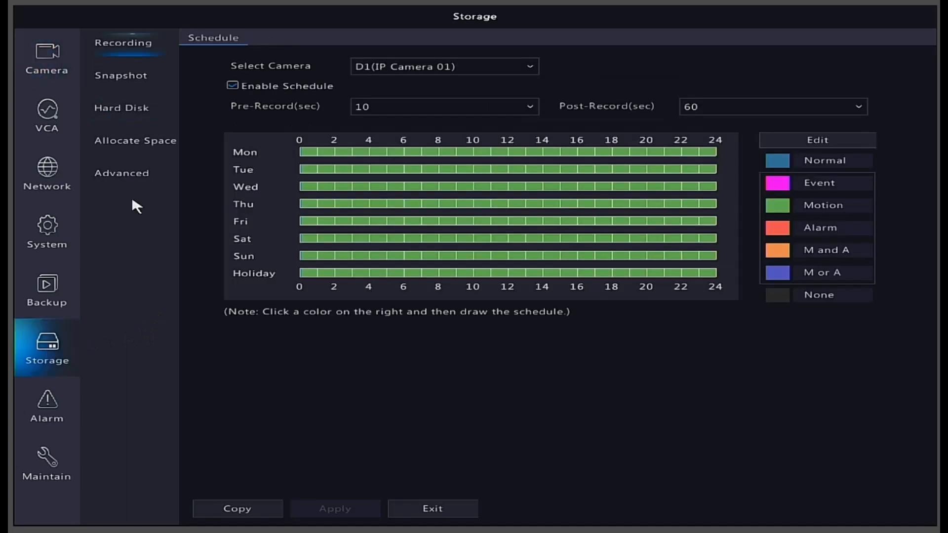
left_click(128, 84)
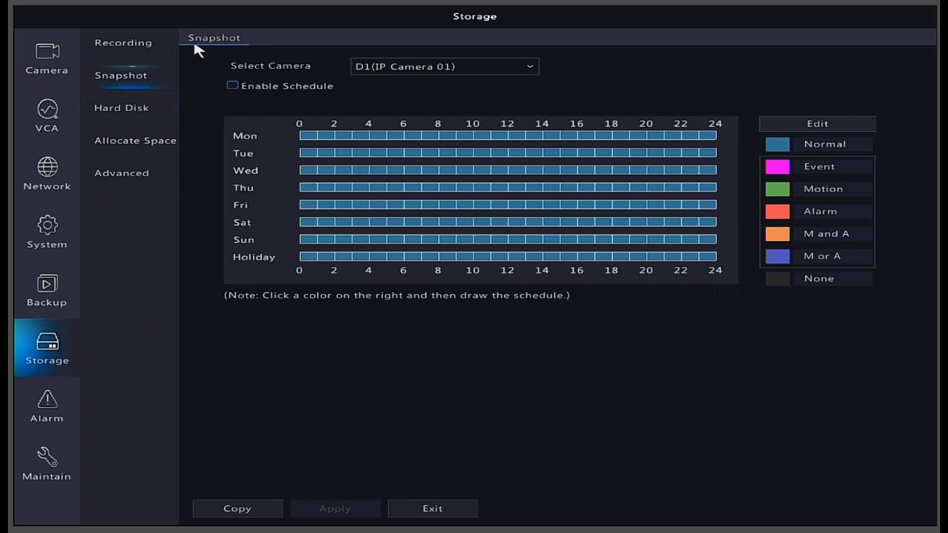
left_click(232, 86)
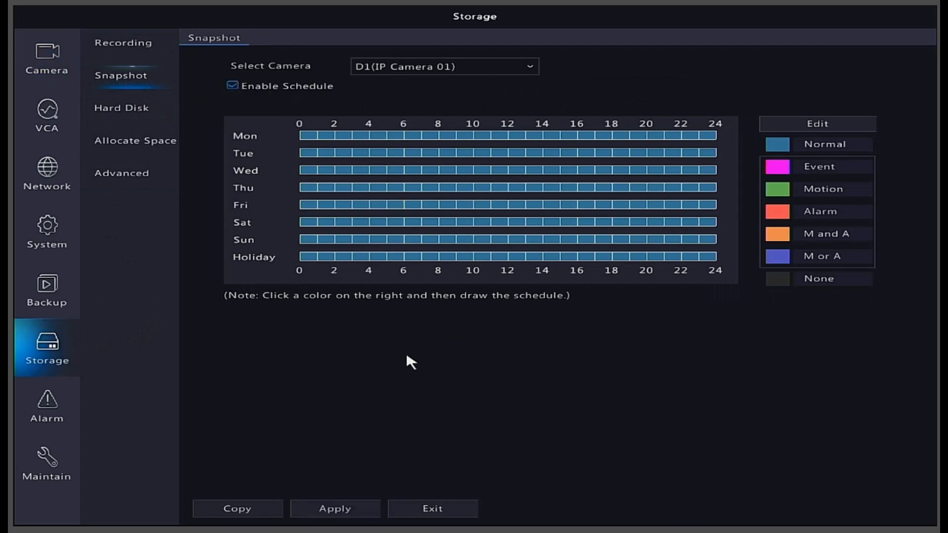
left_click(331, 509)
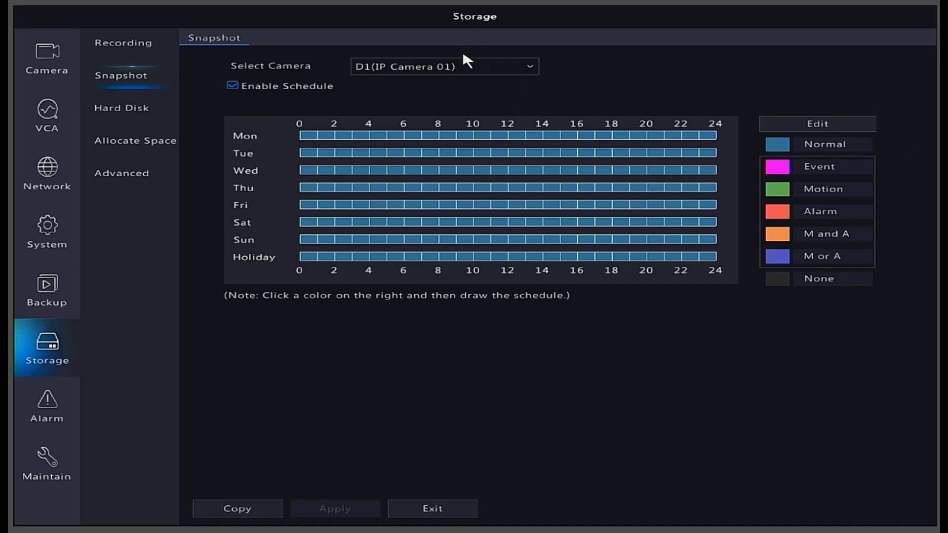
Step: Copy D1's snapshot storage schedule to all other cameras, apply it and exit to the live view
left_click(463, 67)
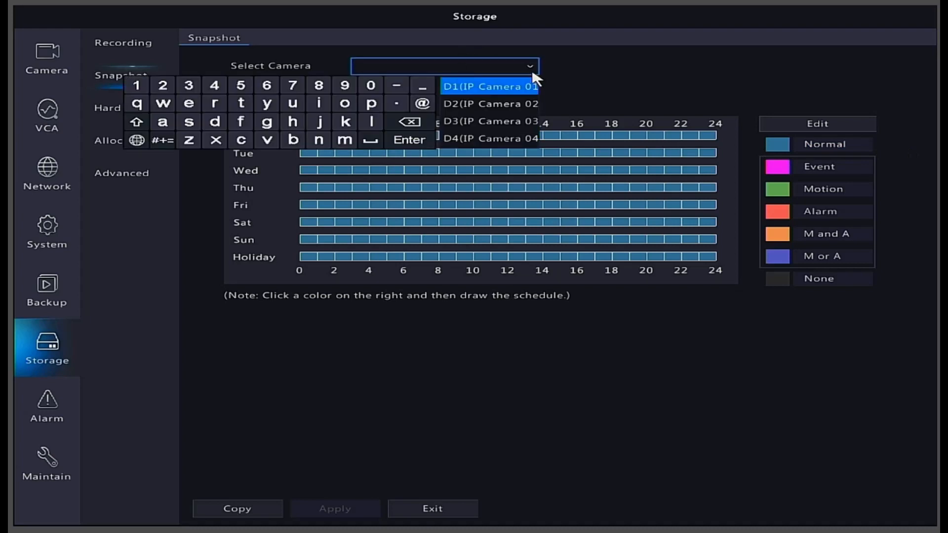
left_click(533, 74)
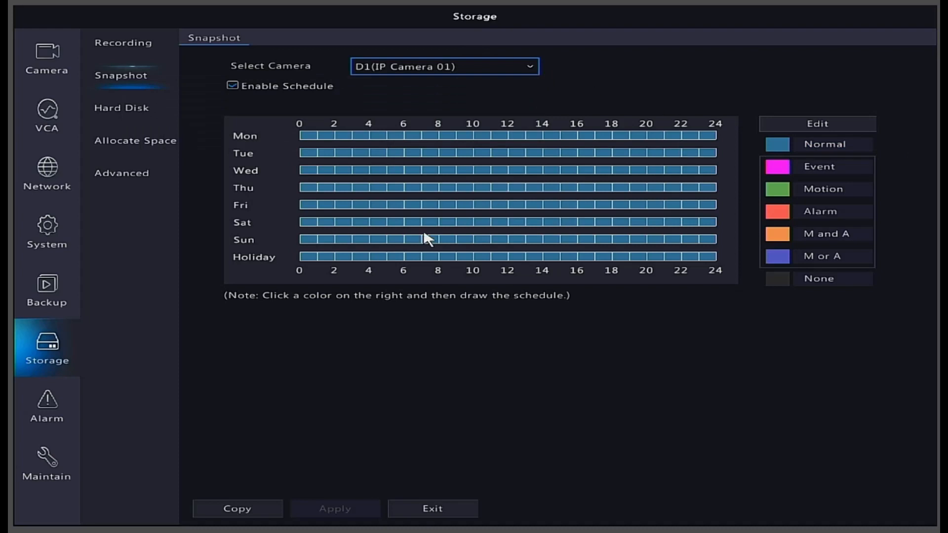
left_click(241, 513)
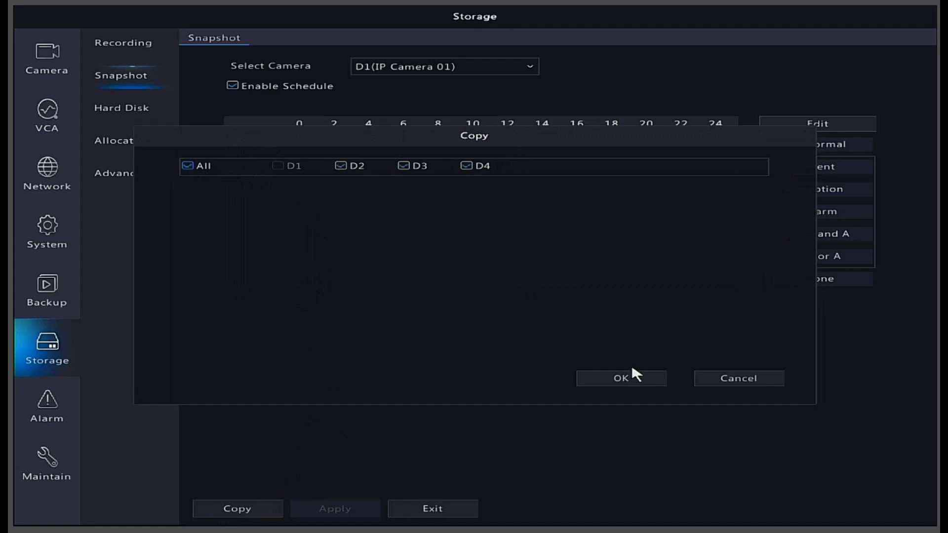
left_click(640, 383)
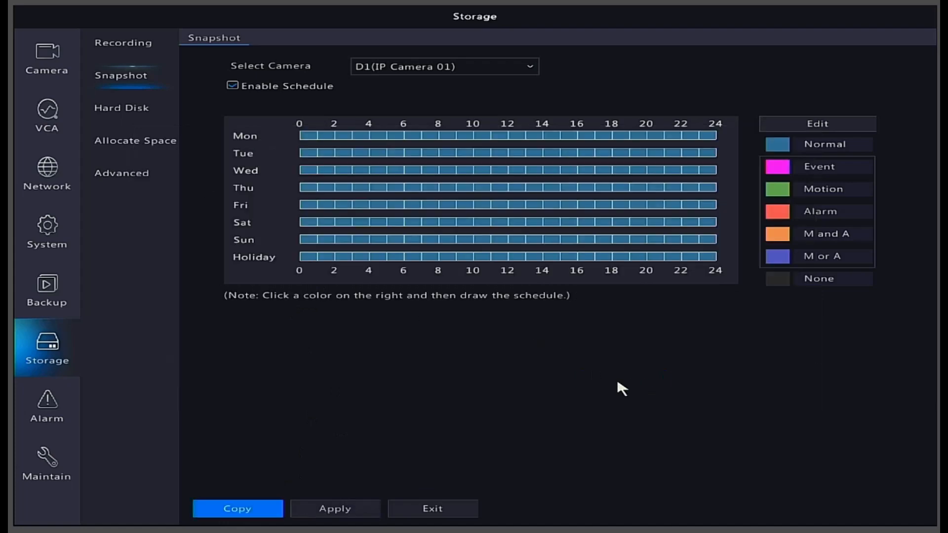
left_click(334, 511)
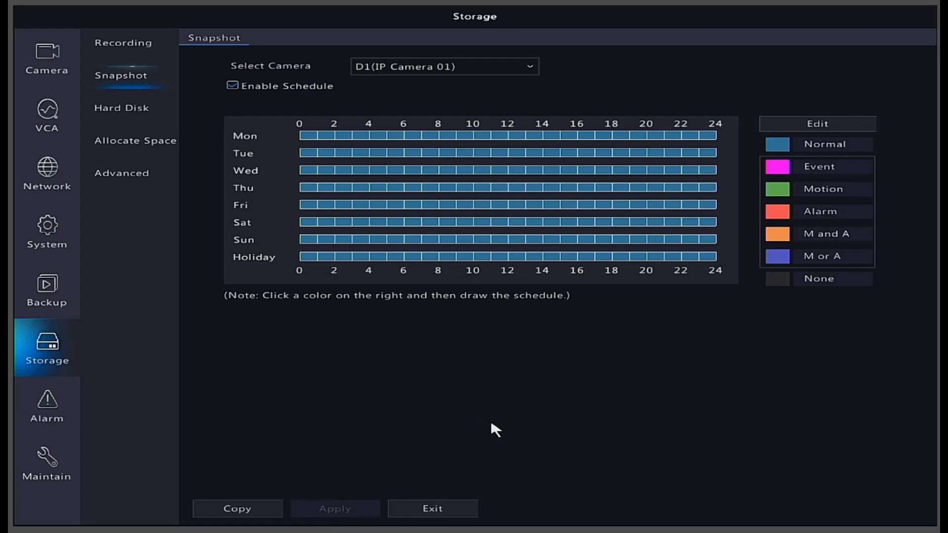
left_click(431, 511)
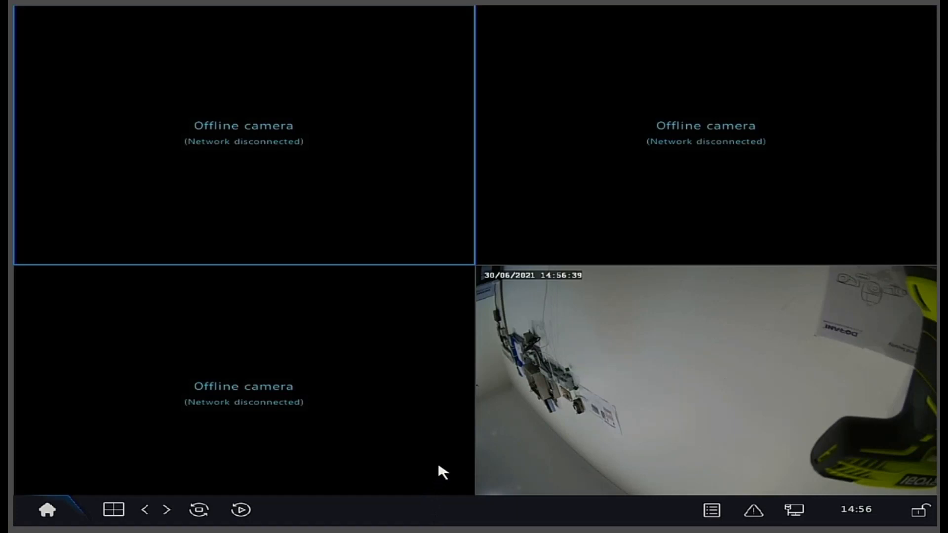
Step: Switch to File Explorer on the PC and examine the uploaded images in C:\FTP\192.168.0.26\2021-06-30\D4
mouse_move(127, 510)
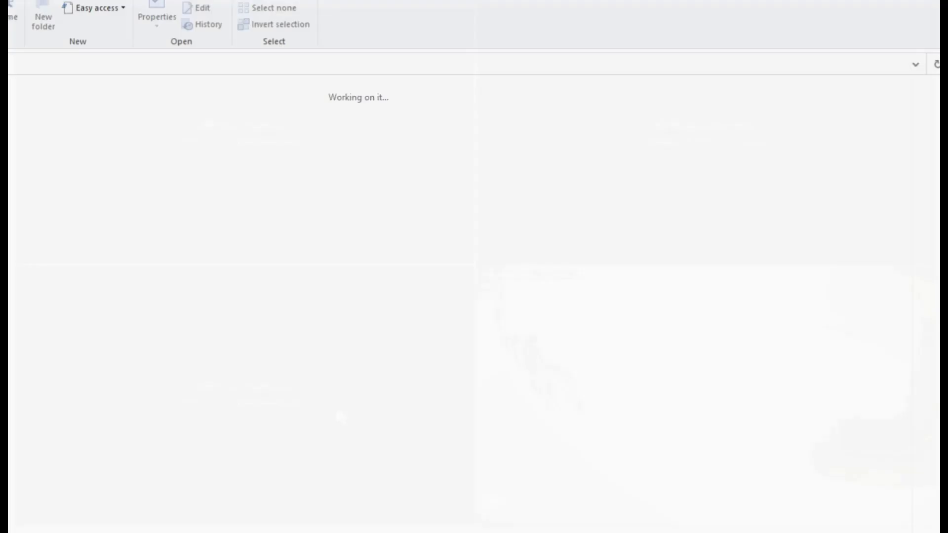
left_click(126, 287)
double_click(132, 282)
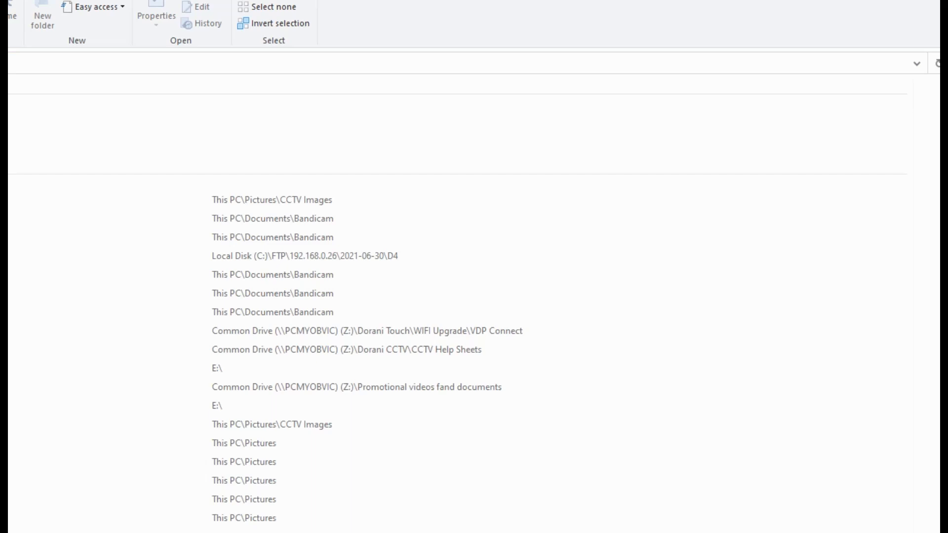
left_click(9, 347)
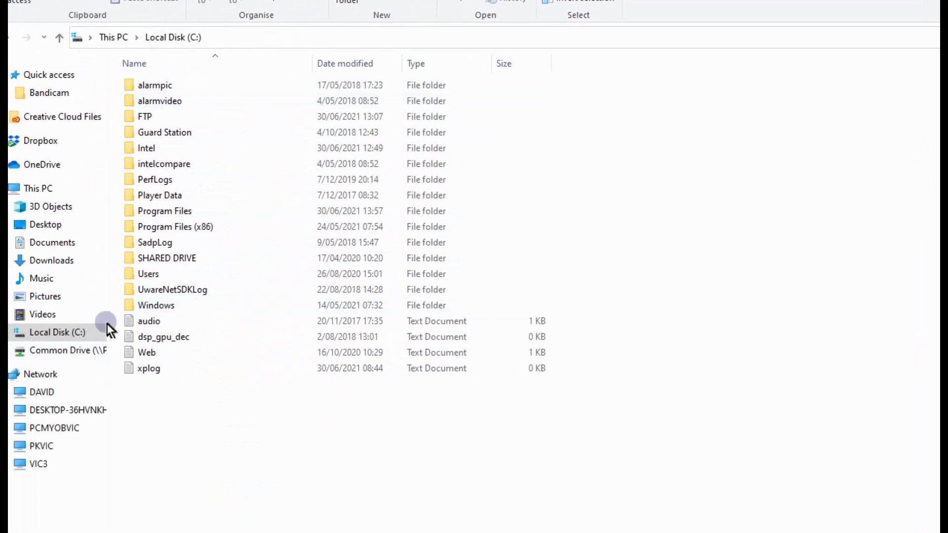
left_click(145, 118)
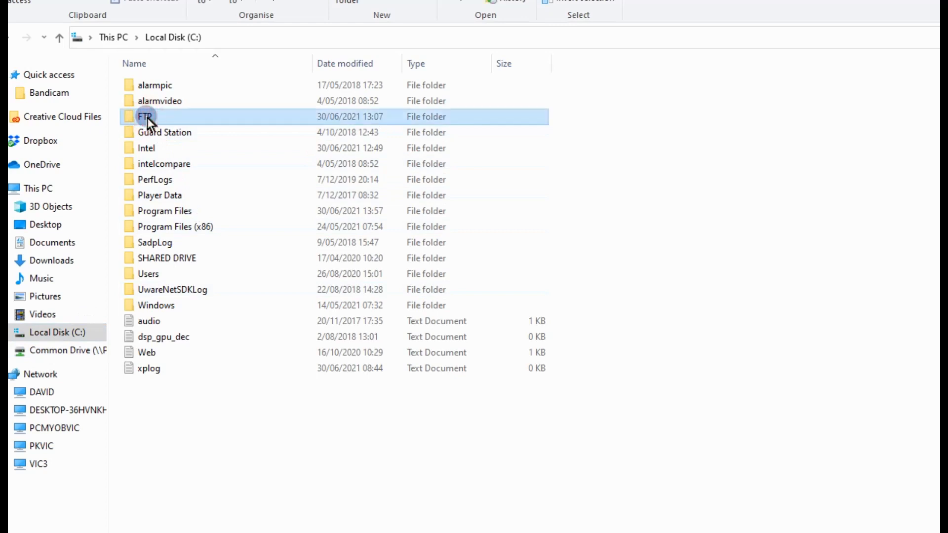
double_click(145, 117)
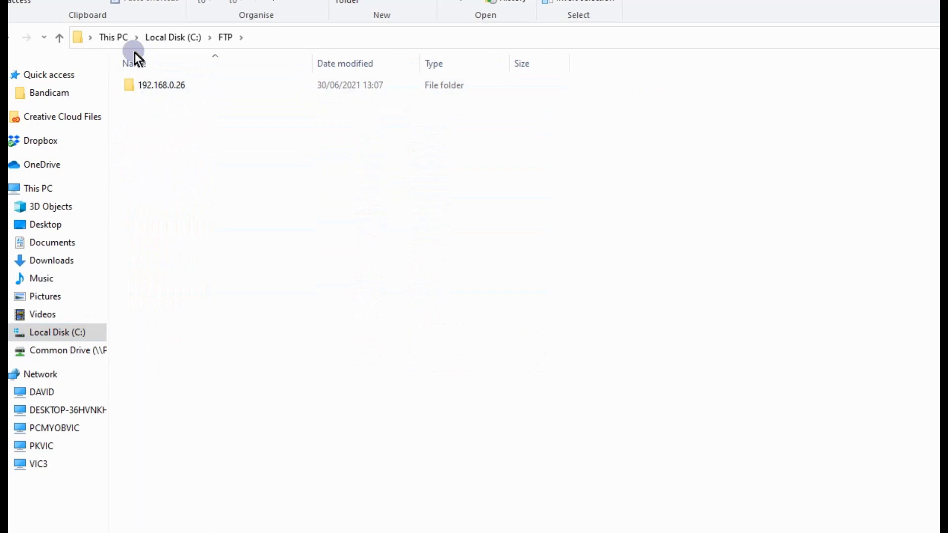
double_click(164, 85)
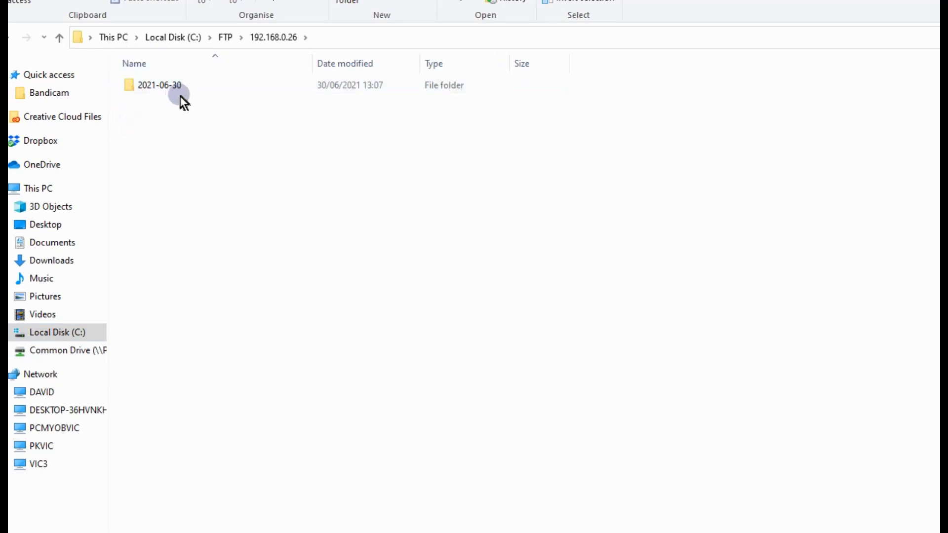
double_click(163, 84)
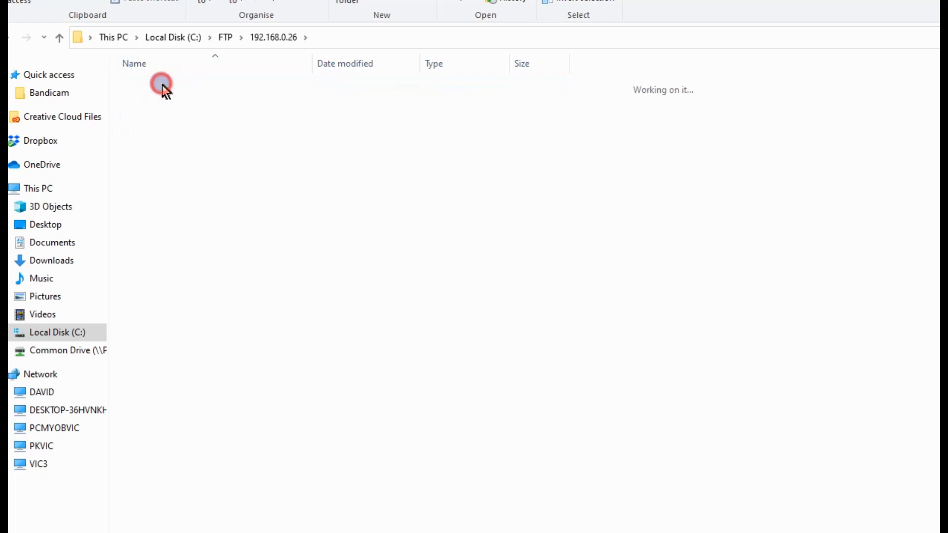
mouse_move(140, 89)
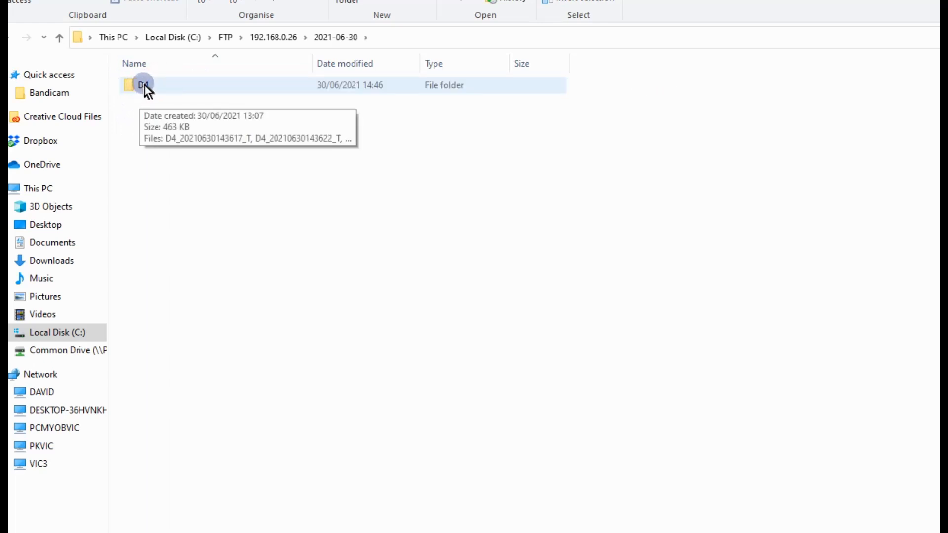
double_click(143, 85)
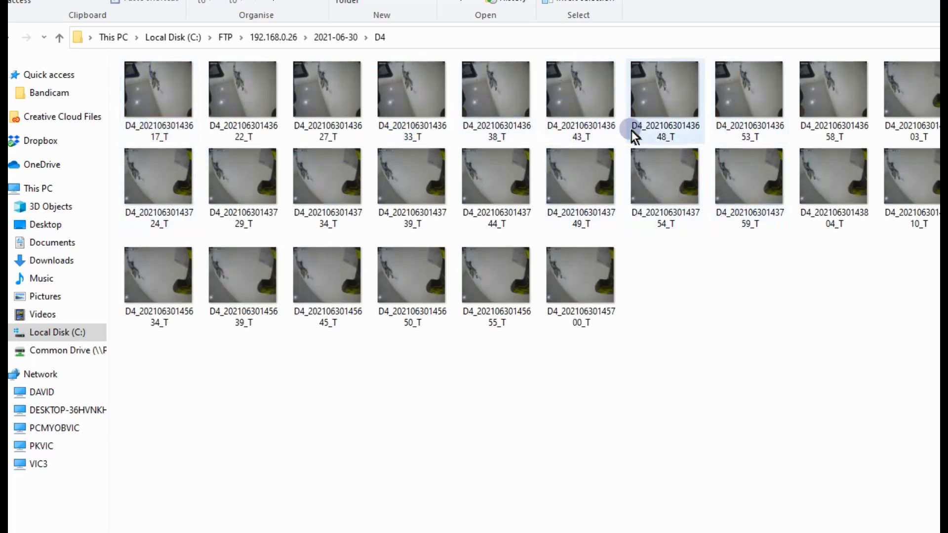
mouse_move(548, 188)
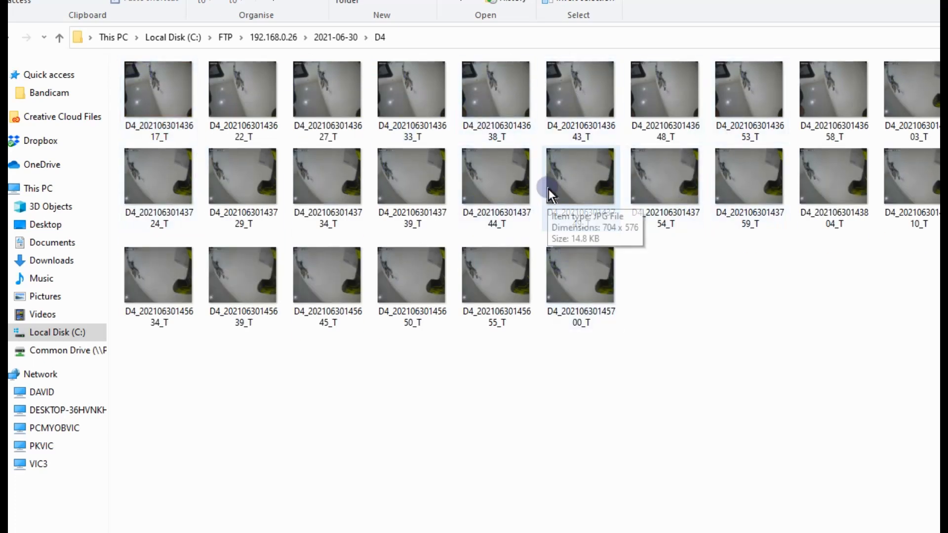